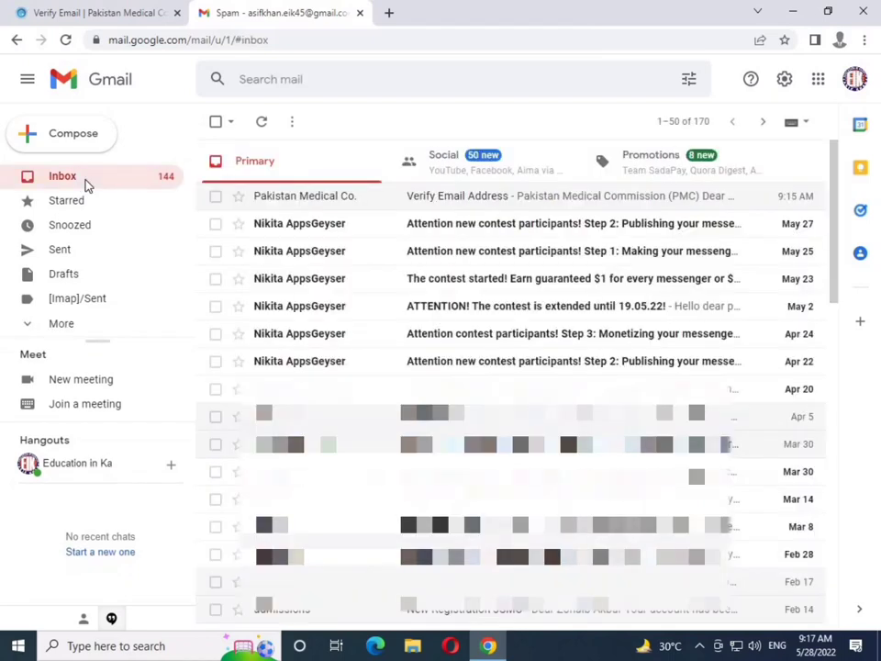
Confirm the email address from the Pakistan Medical Commission 'Verify Email Address' message in Gmail
{"action": "left_click", "coordinate": [144, 23]}
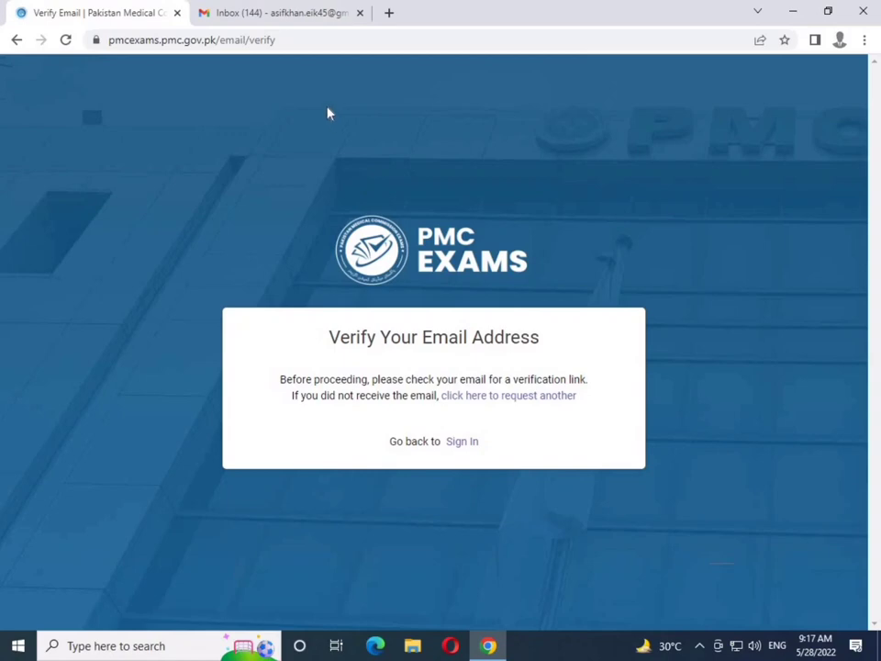
{"action": "left_click", "coordinate": [287, 9]}
{"action": "left_click", "coordinate": [458, 197]}
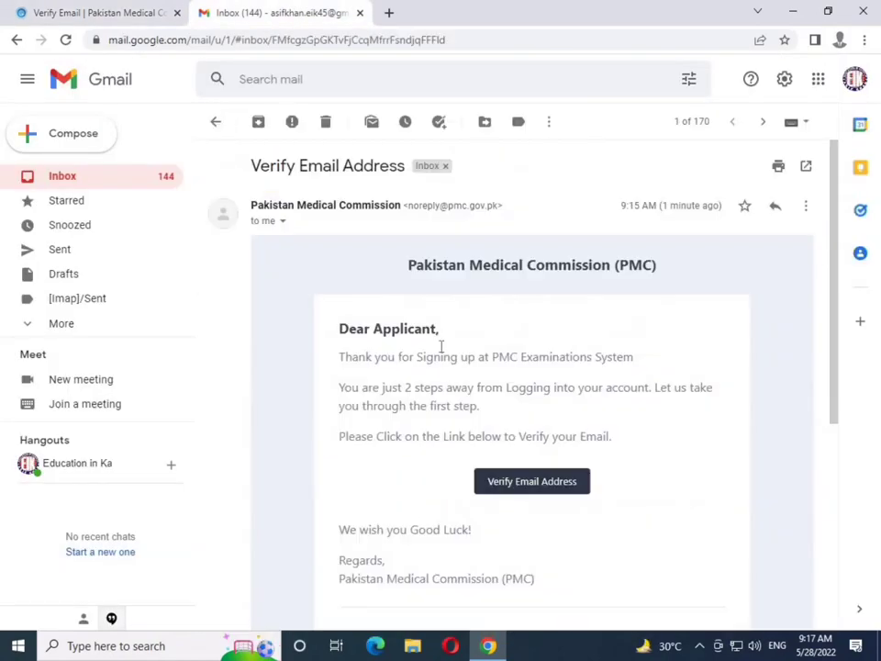
{"action": "left_click", "coordinate": [510, 484]}
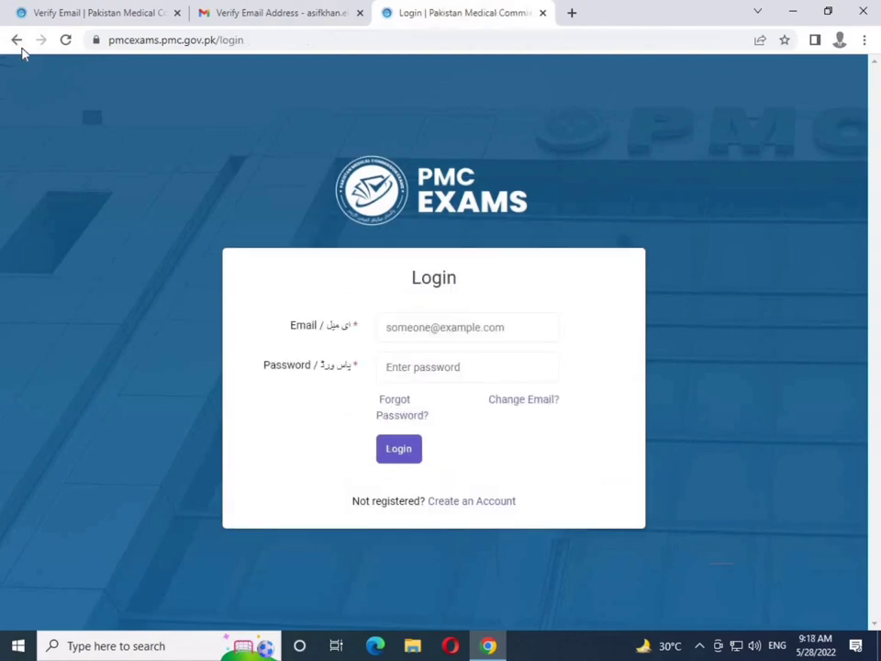
Go to the PMC website and open its Exam Registrations portal
{"action": "left_click", "coordinate": [16, 40]}
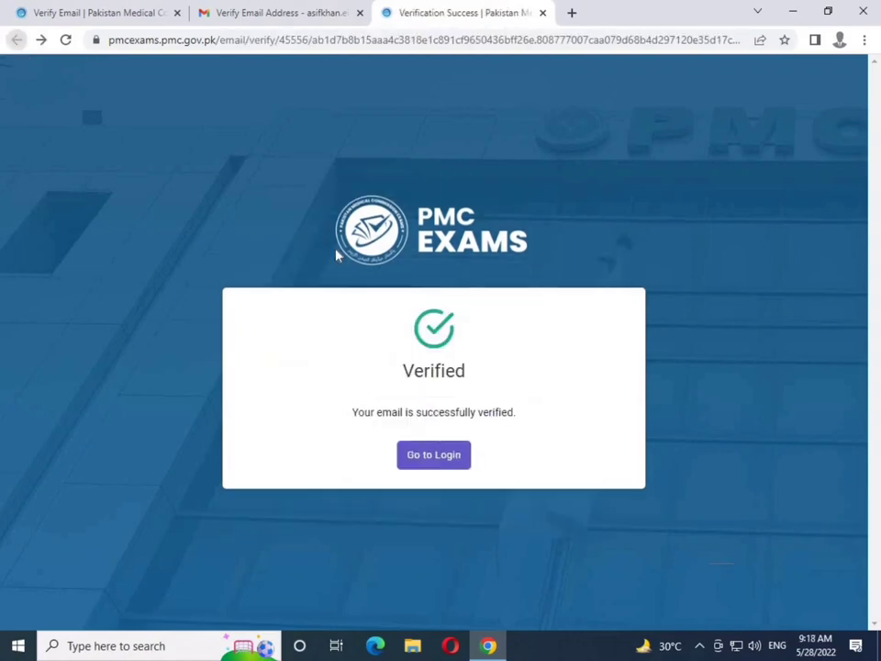
{"action": "left_click", "coordinate": [432, 455]}
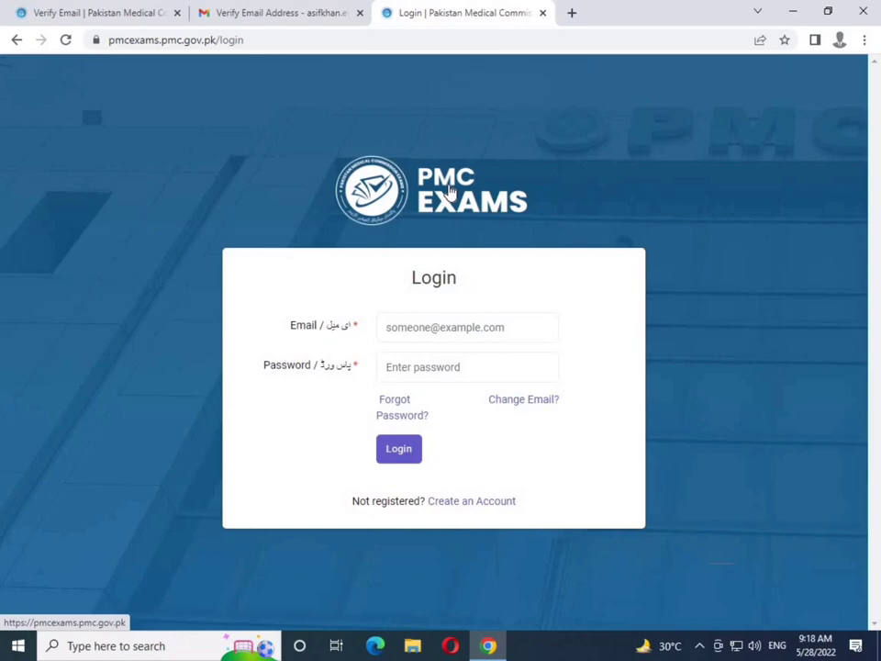
{"action": "left_click", "coordinate": [158, 11]}
{"action": "left_click", "coordinate": [195, 42]}
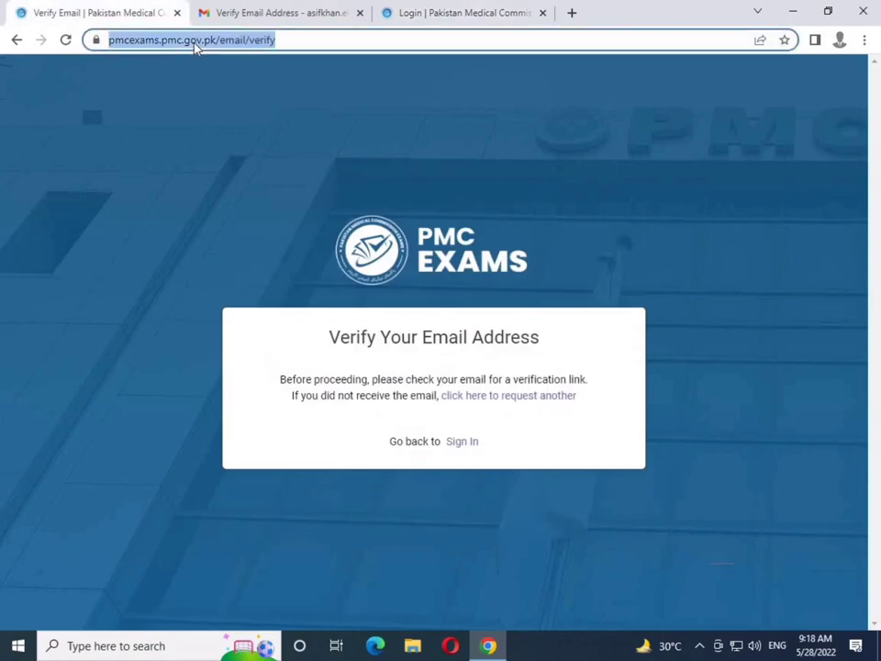
{"action": "type", "text": "pmc"}
{"action": "key", "text": "Return"}
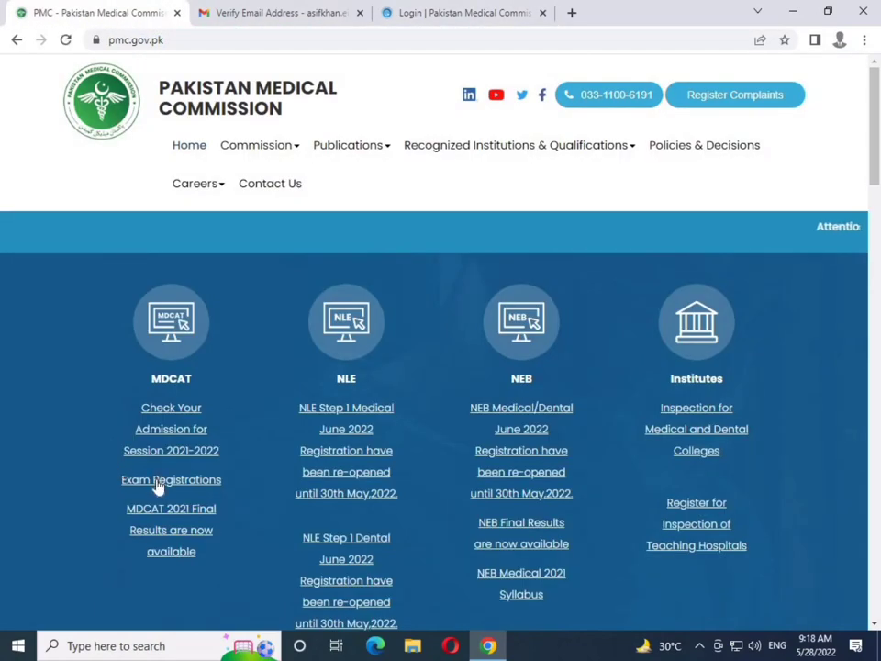
{"action": "left_click", "coordinate": [158, 479]}
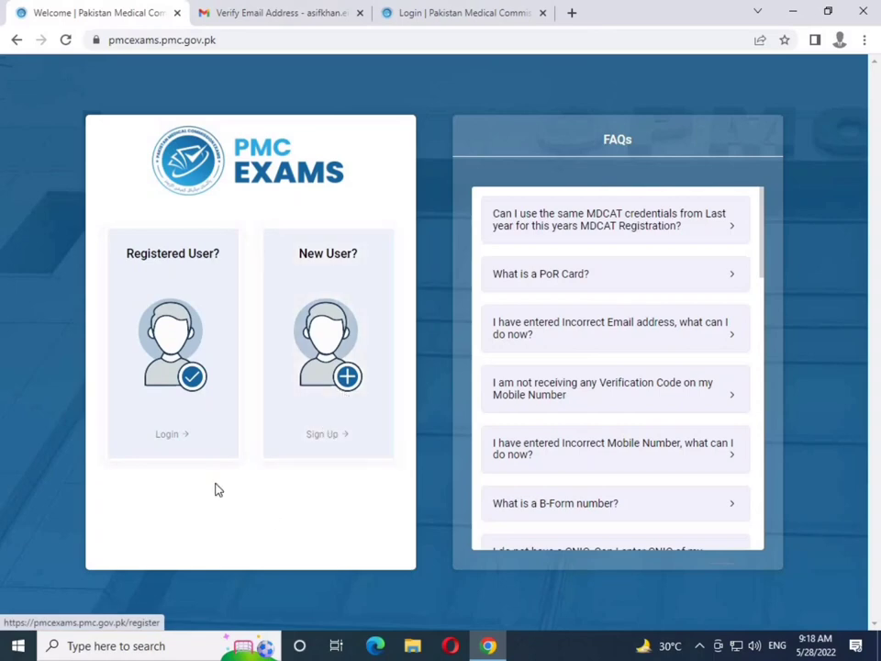
Log in as a registered user with the account email and password
{"action": "left_click", "coordinate": [186, 407]}
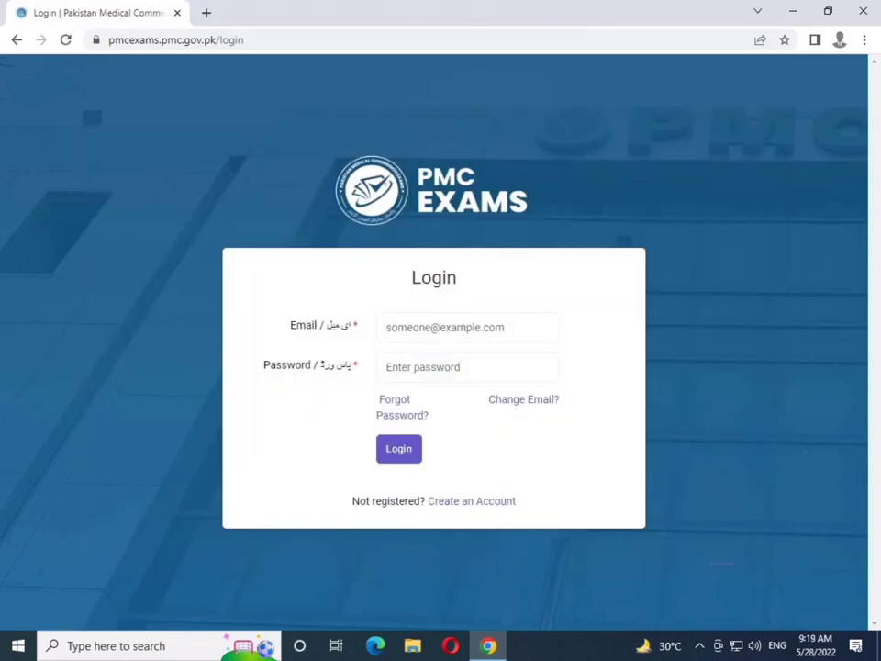
{"action": "left_click", "coordinate": [424, 334]}
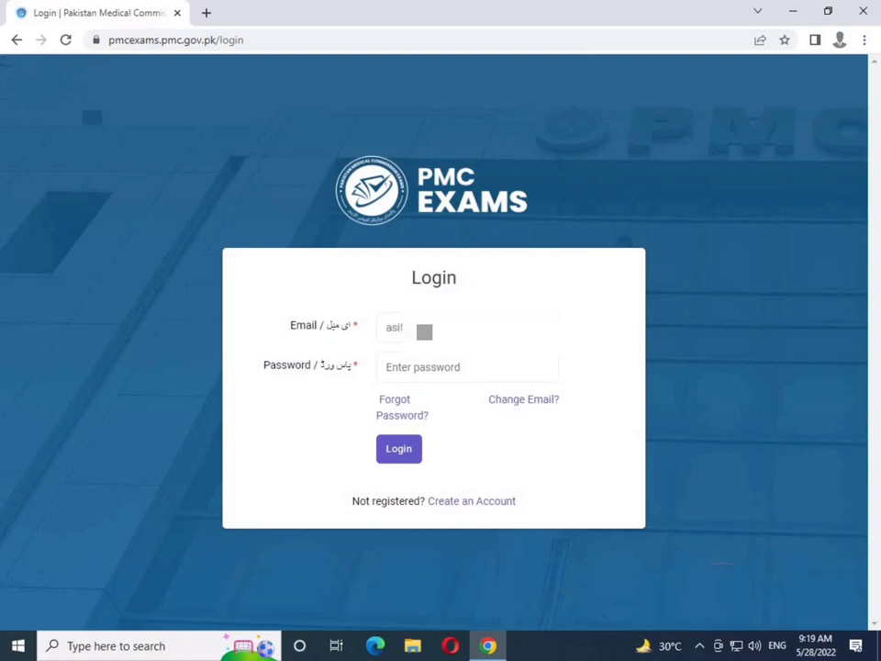
{"action": "key", "text": "Tab"}
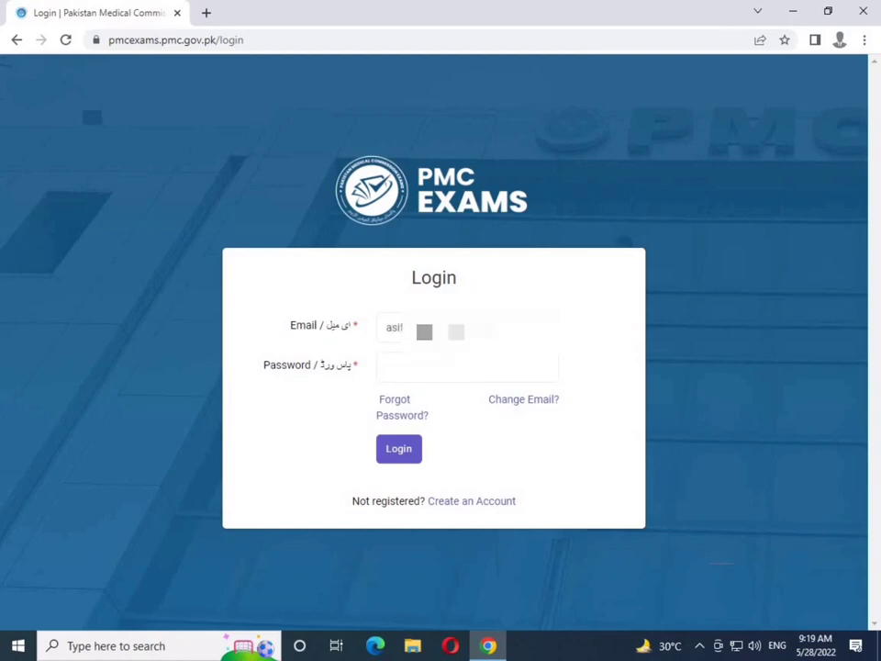
{"action": "key", "text": "Return"}
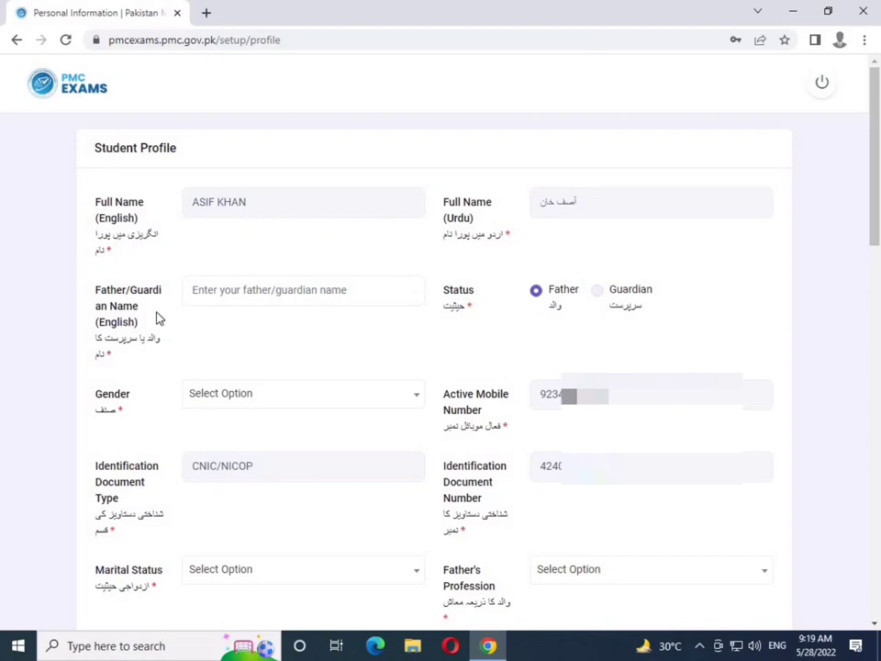
Enter the father's name, keeping the status as Father
{"action": "left_click", "coordinate": [235, 299]}
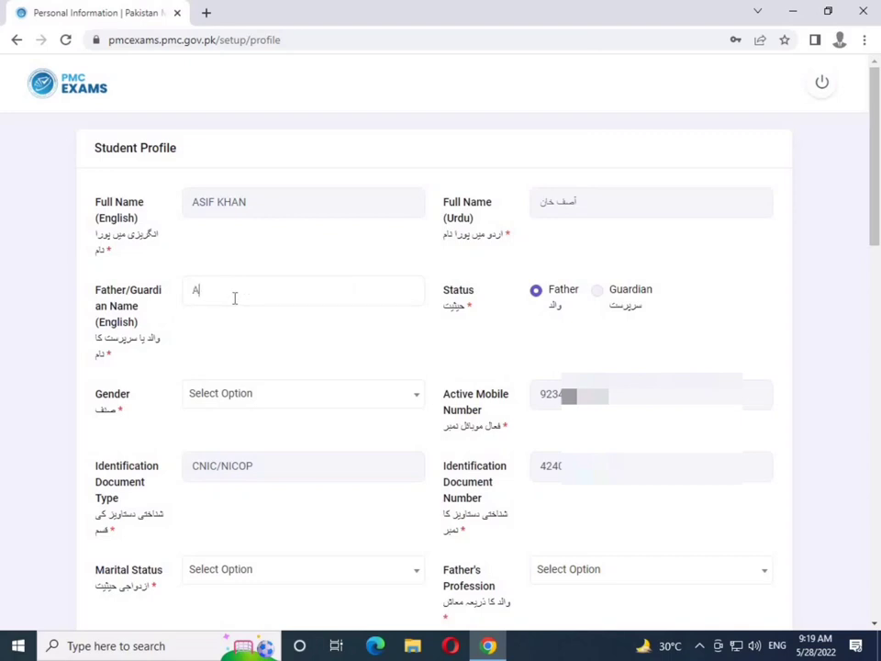
{"action": "left_click", "coordinate": [598, 291]}
{"action": "left_click", "coordinate": [541, 292]}
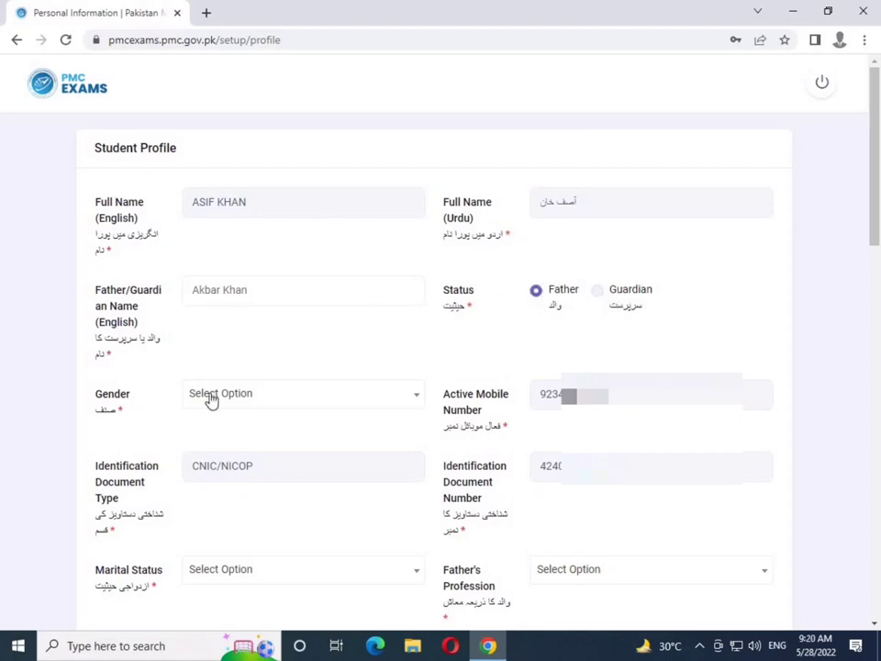
Set gender to Male and marital status to Unmarried
{"action": "left_click", "coordinate": [210, 400]}
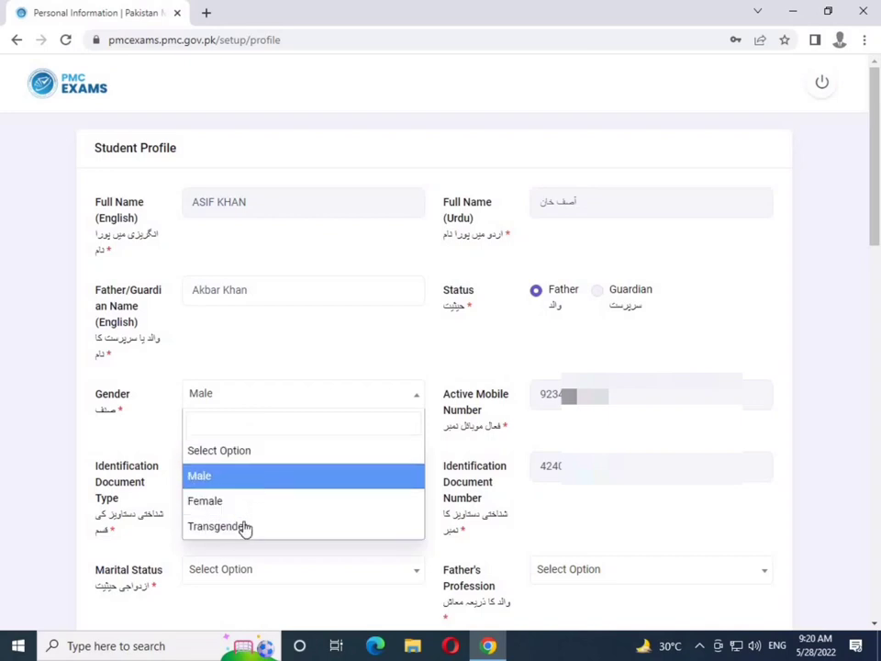
{"action": "left_click", "coordinate": [259, 477]}
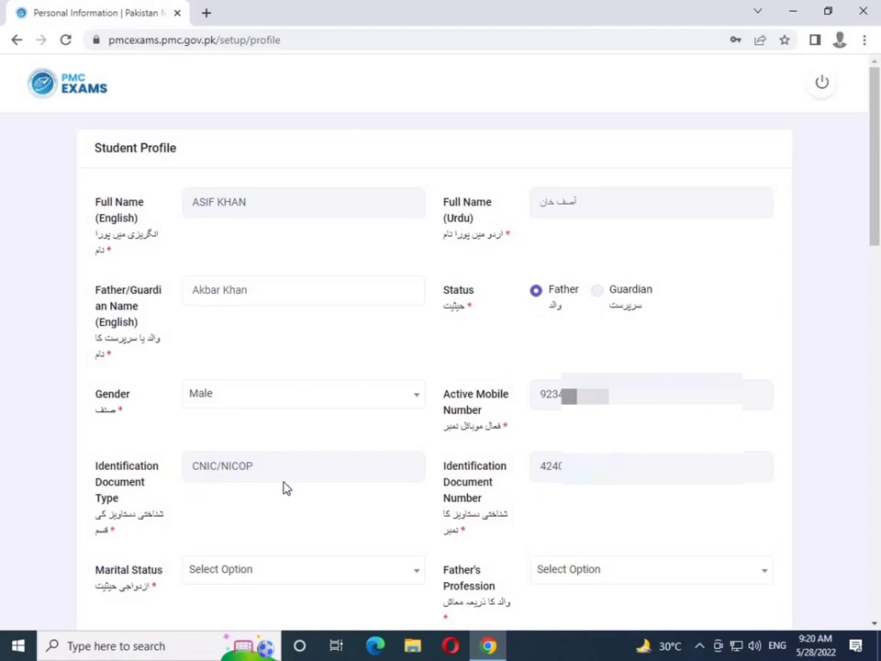
{"action": "left_click", "coordinate": [253, 569]}
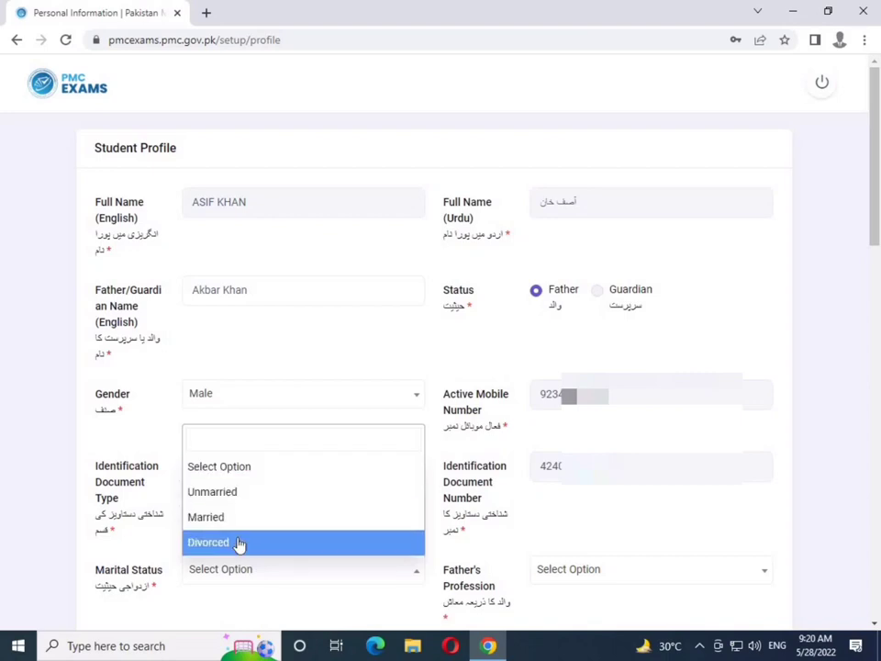
{"action": "left_click", "coordinate": [244, 504]}
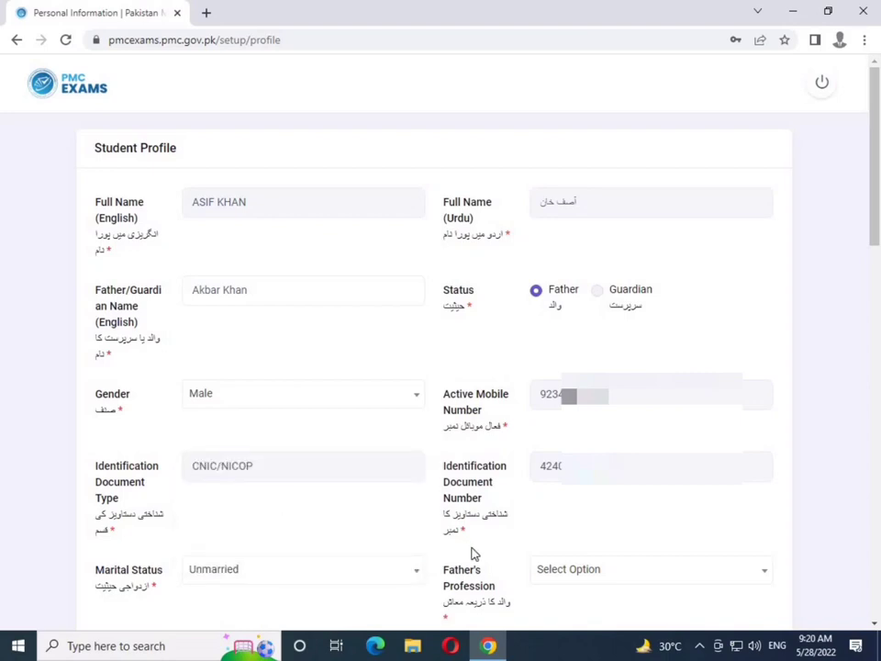
Set mother's profession to Unemployed and domicile district to Karachi
{"action": "scroll", "coordinate": [604, 577], "scroll_direction": "down", "scroll_amount": 4}
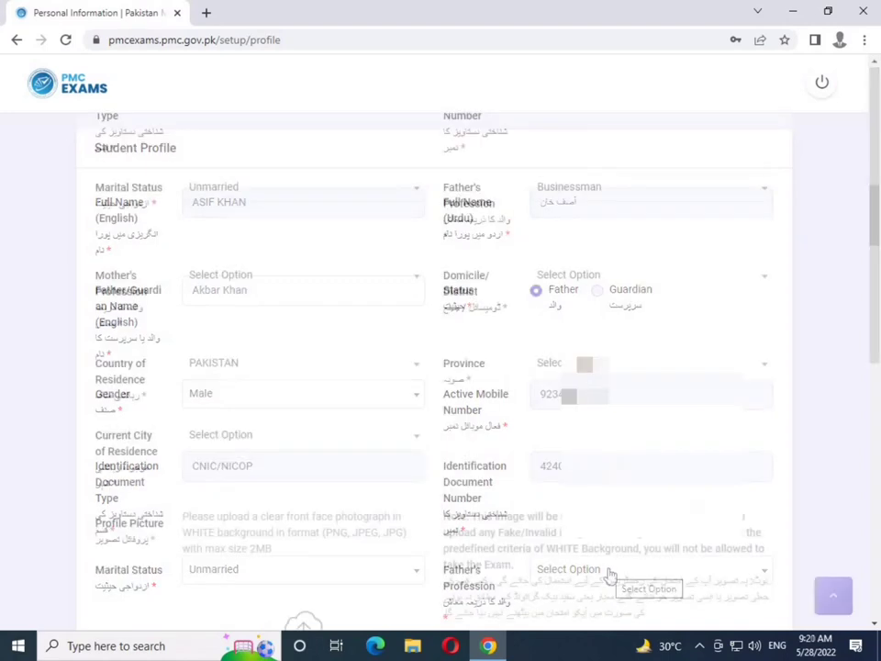
{"action": "left_click", "coordinate": [269, 281]}
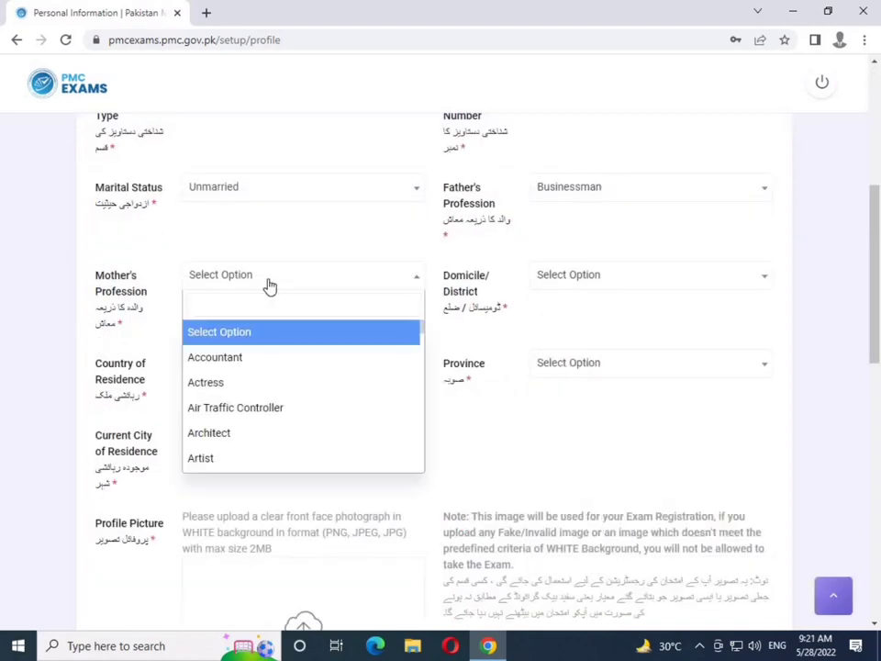
{"action": "scroll", "coordinate": [281, 353], "scroll_direction": "down", "scroll_amount": 10}
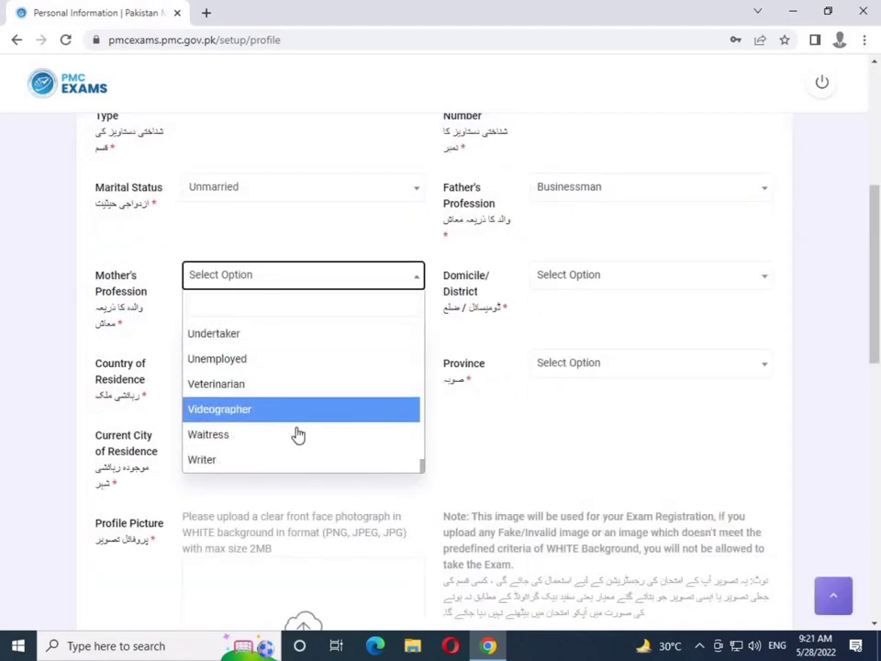
{"action": "left_click", "coordinate": [249, 364]}
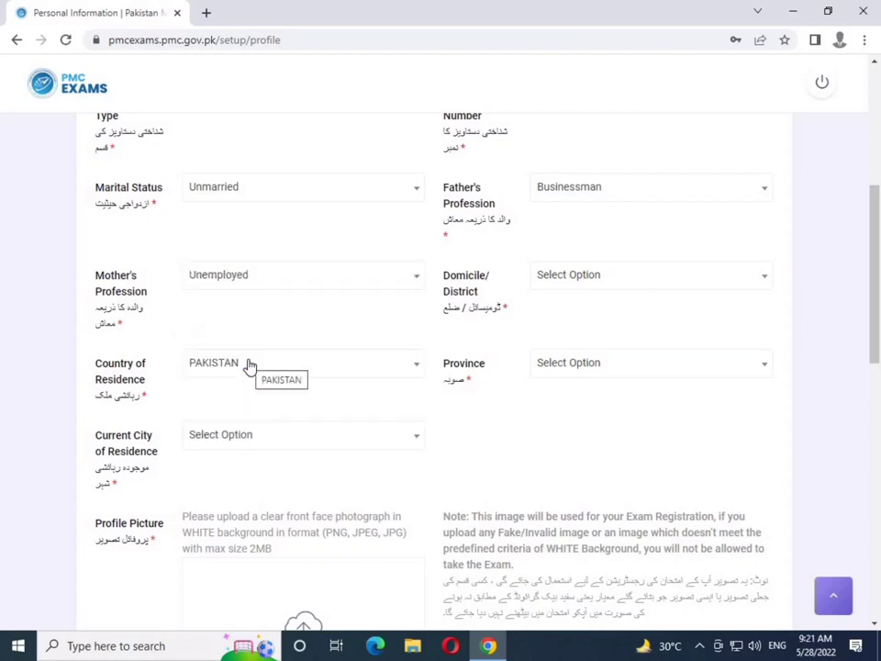
{"action": "left_click", "coordinate": [569, 286]}
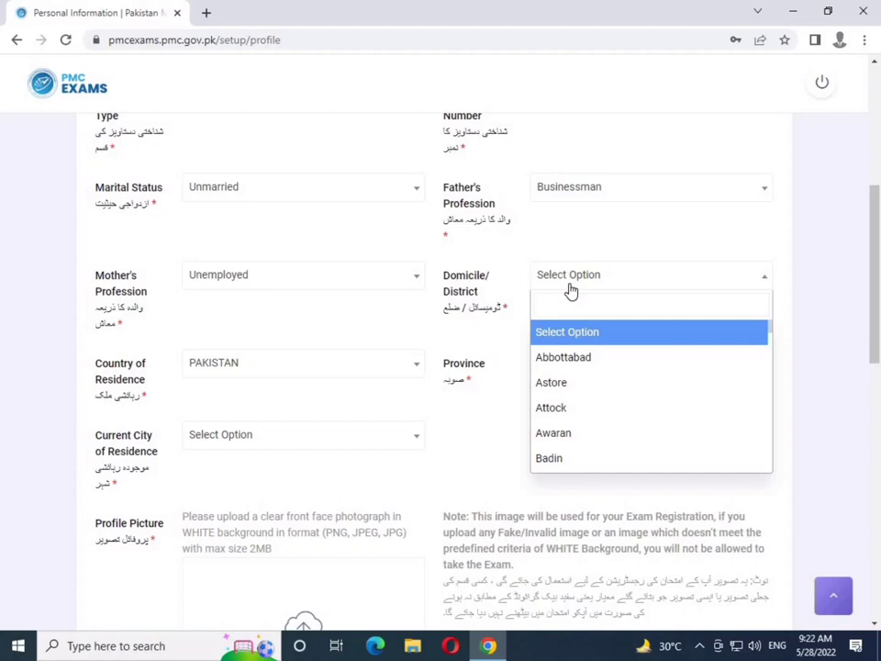
{"action": "type", "text": "Karachi"}
{"action": "key", "text": "Return"}
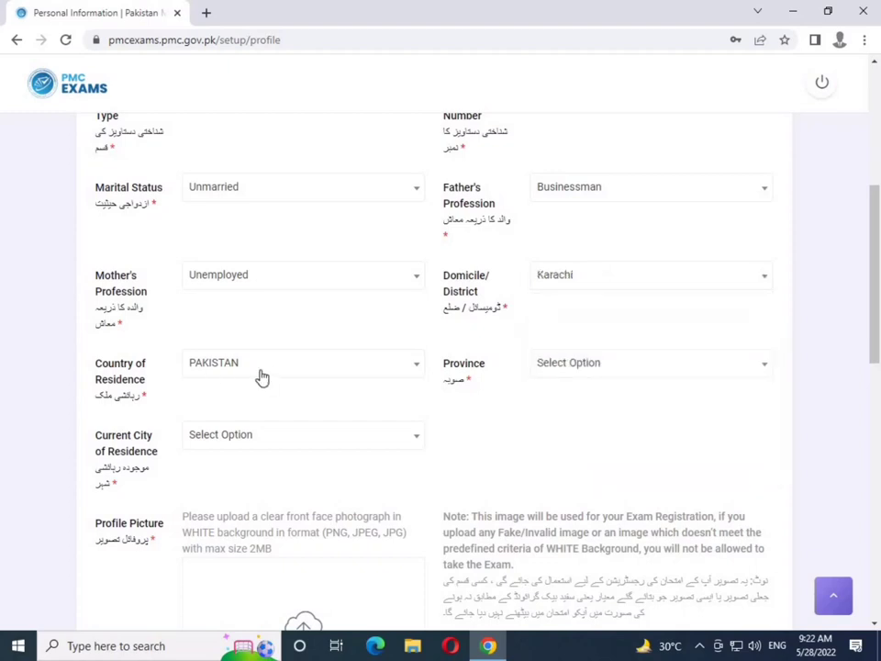
Keep PAKISTAN as country of residence, with province Sindh and current city Karachi
{"action": "left_click", "coordinate": [262, 375]}
{"action": "left_click", "coordinate": [262, 375]}
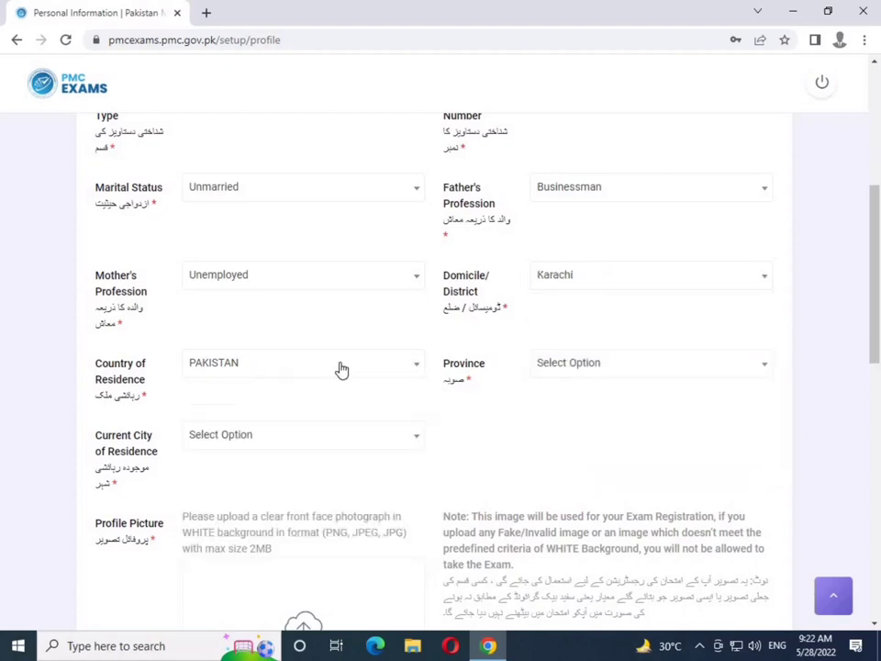
{"action": "left_click", "coordinate": [585, 367]}
{"action": "scroll", "coordinate": [564, 531], "scroll_direction": "down", "scroll_amount": 1}
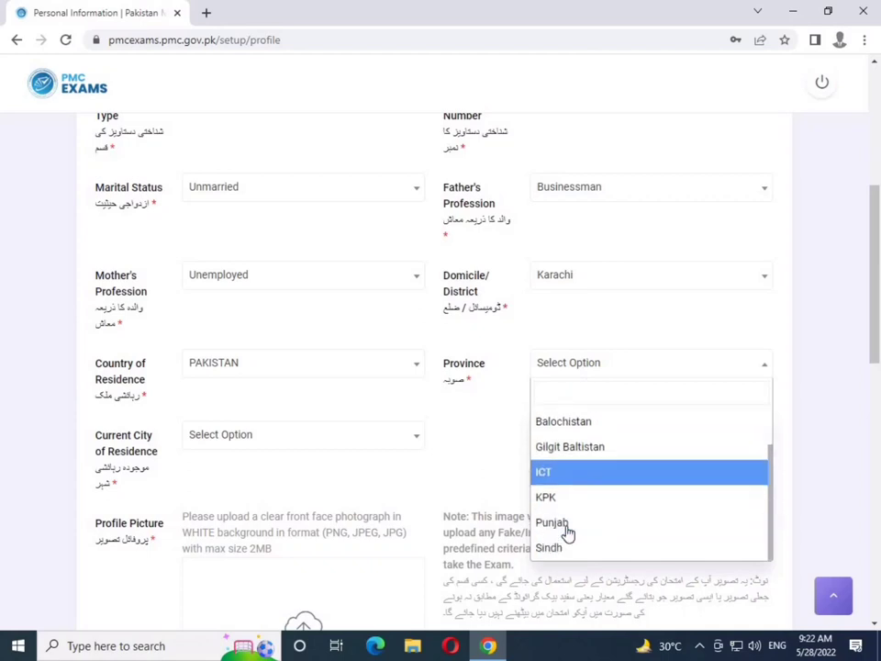
{"action": "left_click", "coordinate": [564, 549]}
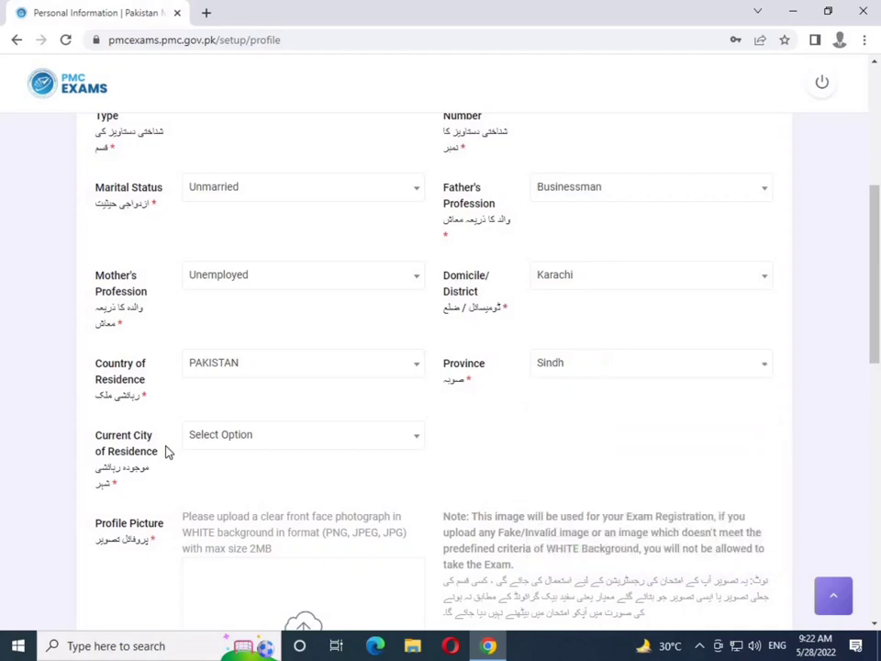
{"action": "left_click", "coordinate": [227, 445]}
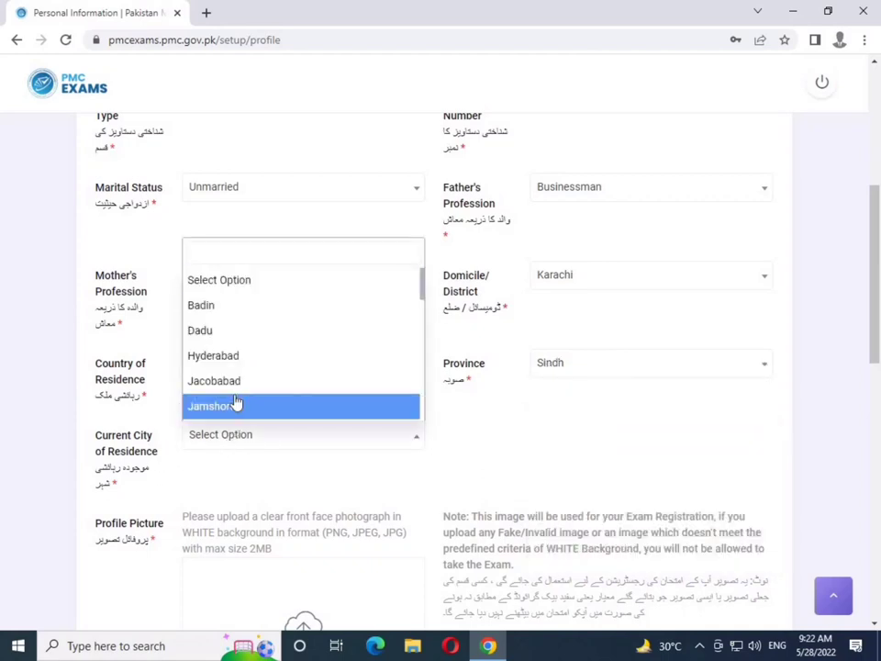
{"action": "scroll", "coordinate": [236, 404], "scroll_direction": "down", "scroll_amount": 2}
{"action": "scroll", "coordinate": [236, 403], "scroll_direction": "up", "scroll_amount": 2}
{"action": "left_click", "coordinate": [236, 402]}
{"action": "scroll", "coordinate": [356, 431], "scroll_direction": "down", "scroll_amount": 3}
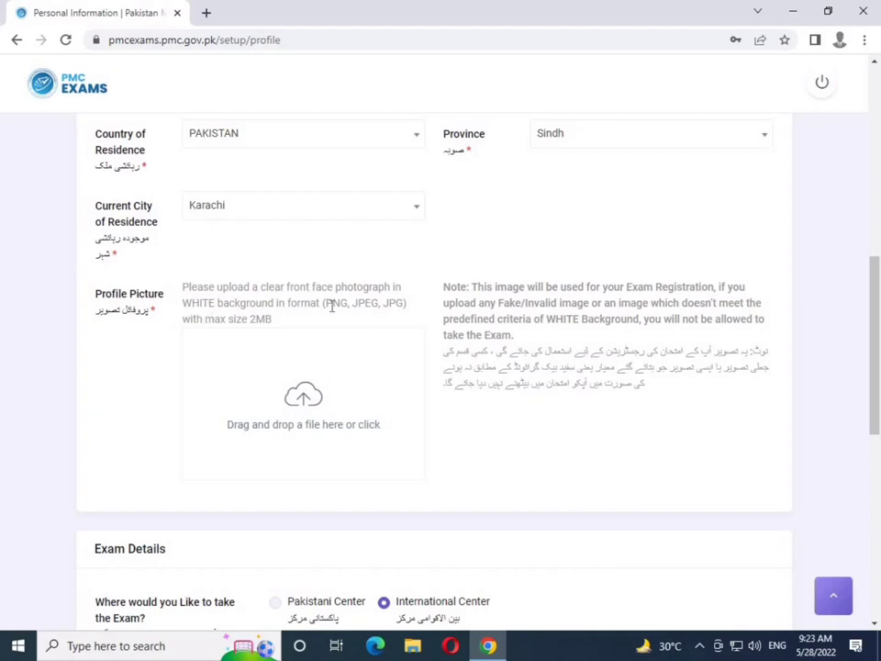
Review the profile photo requirements: accepted formats, white background and 2MB size limit
{"action": "left_click_drag", "start_coordinate": [333, 307], "coordinate": [391, 309]}
{"action": "left_click", "coordinate": [391, 309]}
{"action": "left_click_drag", "start_coordinate": [184, 303], "coordinate": [260, 303]}
{"action": "left_click", "coordinate": [263, 321]}
{"action": "left_click_drag", "start_coordinate": [250, 319], "coordinate": [261, 320]}
Find remove.bg through a search and upload the profile photo for background removal
{"action": "left_click", "coordinate": [205, 12]}
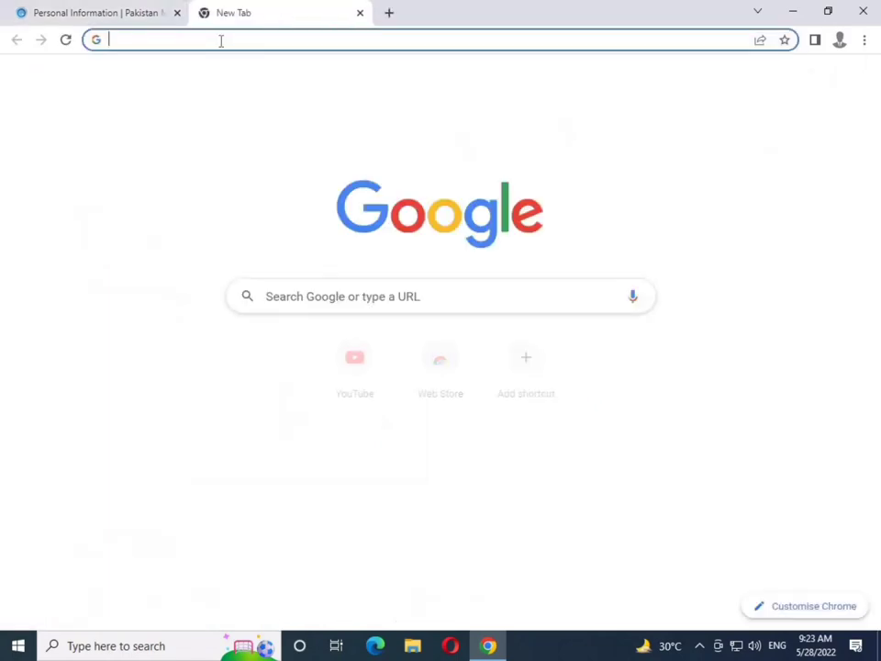
{"action": "type", "text": "remo"}
{"action": "key", "text": "Return"}
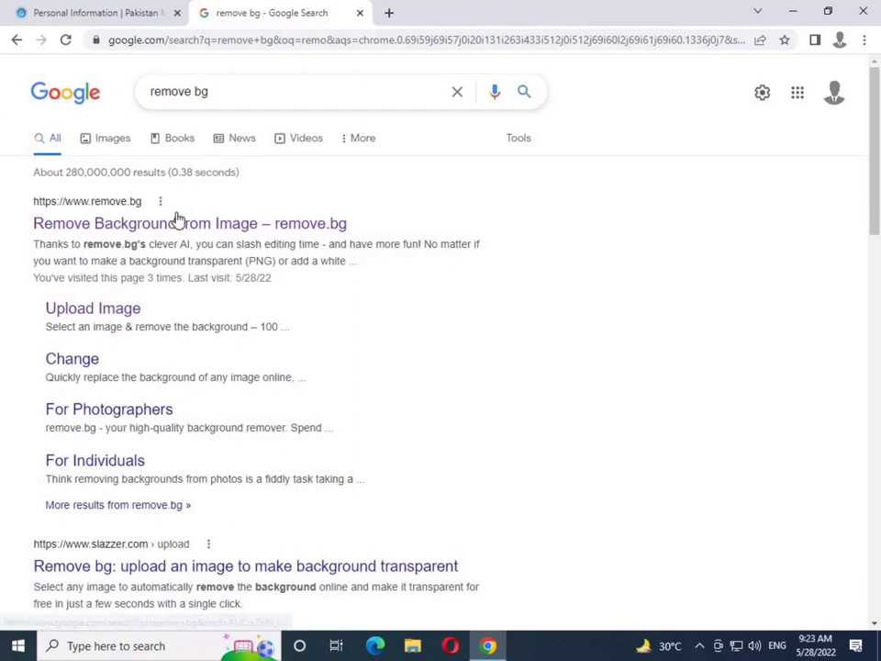
{"action": "left_click", "coordinate": [179, 227]}
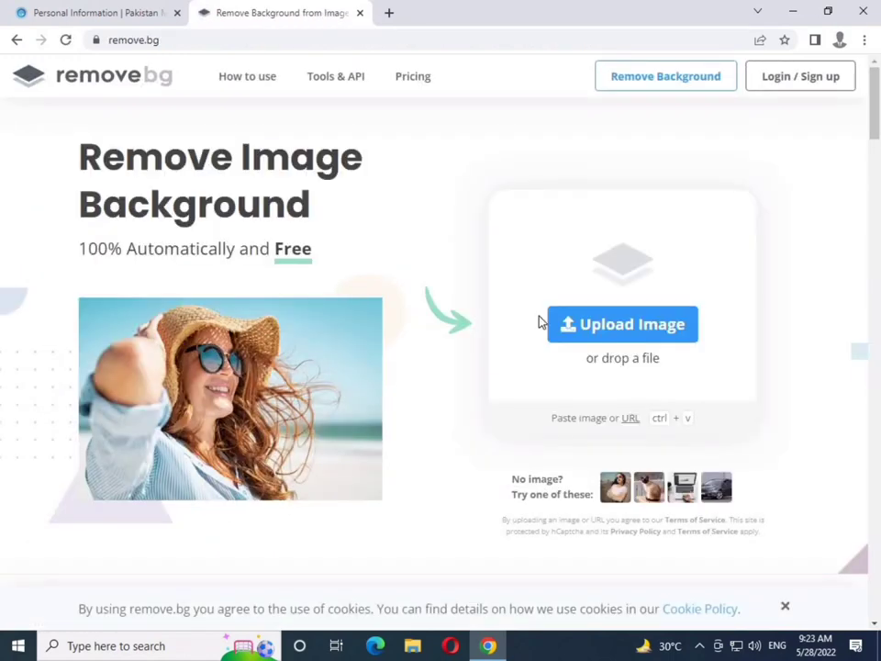
{"action": "left_click", "coordinate": [591, 326]}
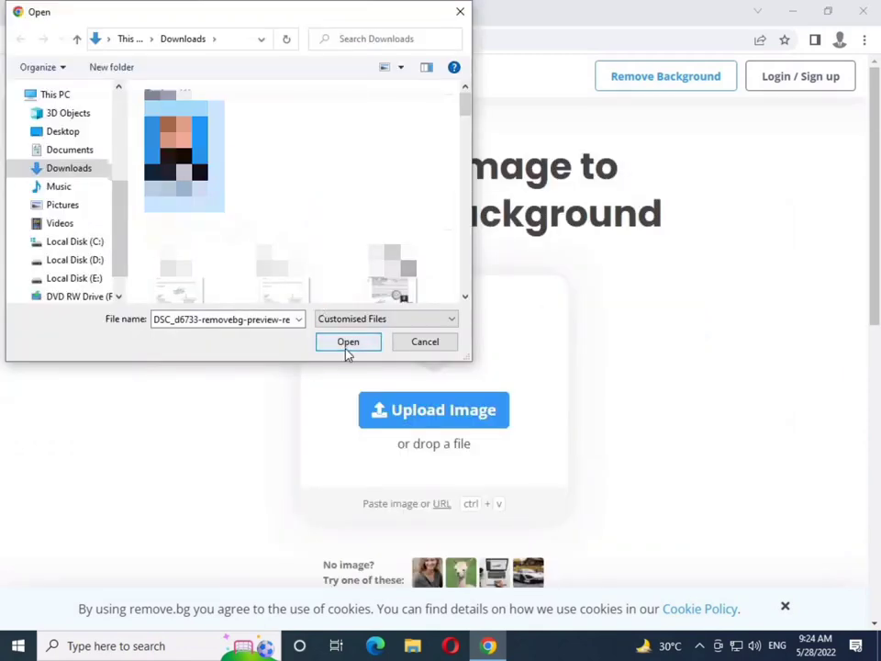
{"action": "left_click", "coordinate": [348, 342]}
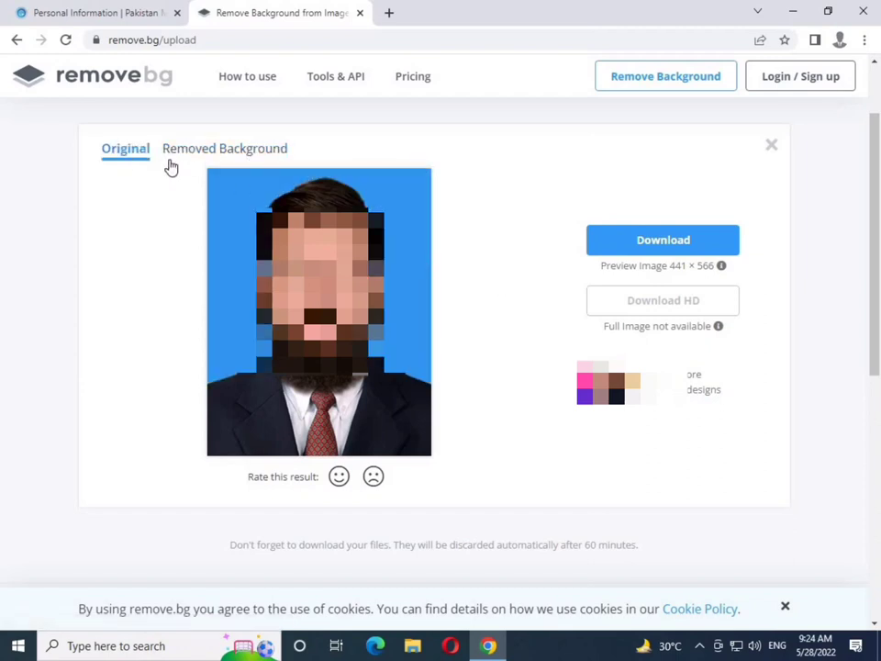
Give the photo a white background, download it to Downloads, and check the result
{"action": "left_click", "coordinate": [199, 154]}
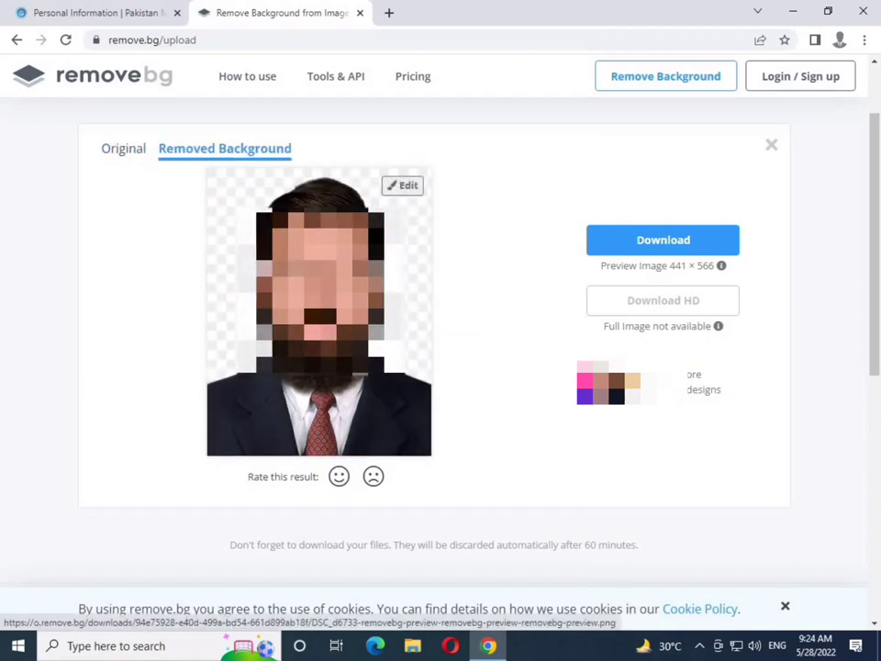
{"action": "left_click", "coordinate": [404, 186]}
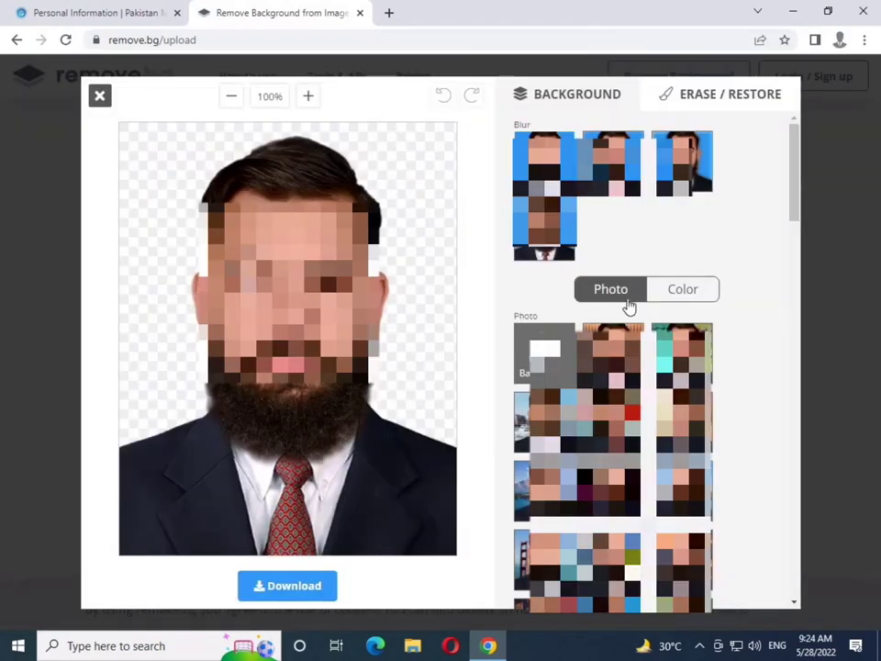
{"action": "left_click", "coordinate": [680, 294]}
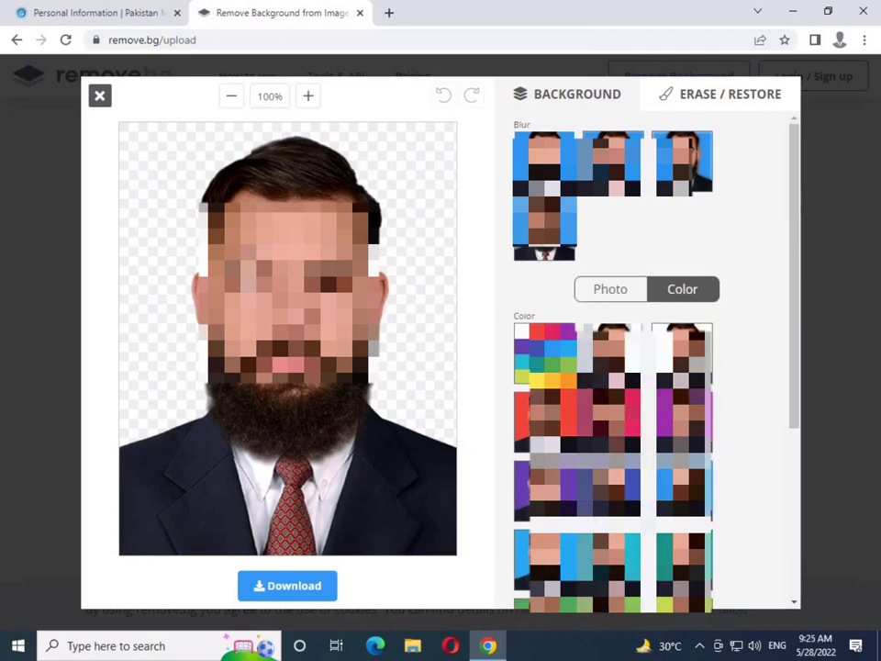
{"action": "left_click", "coordinate": [522, 330]}
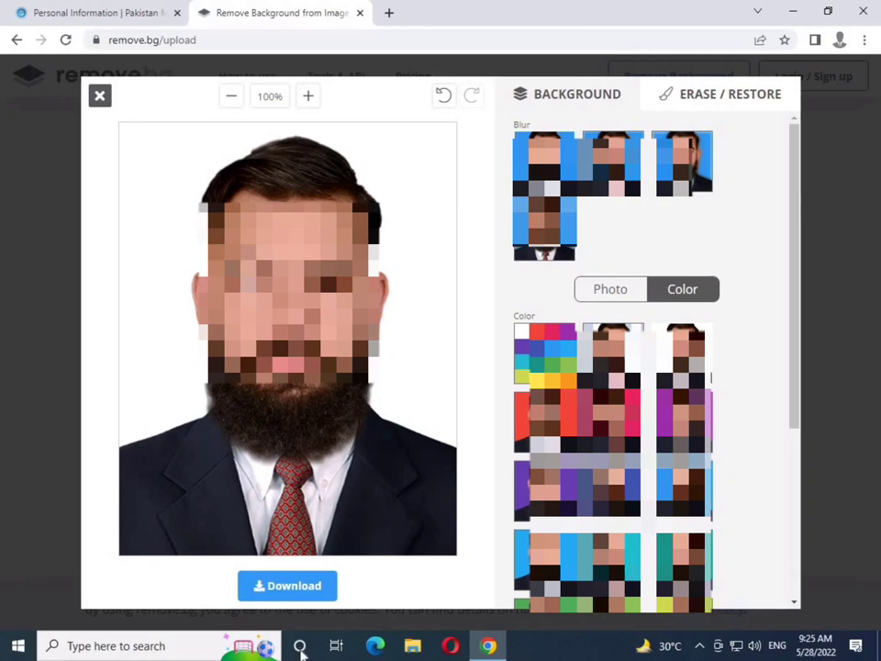
{"action": "left_click", "coordinate": [288, 587]}
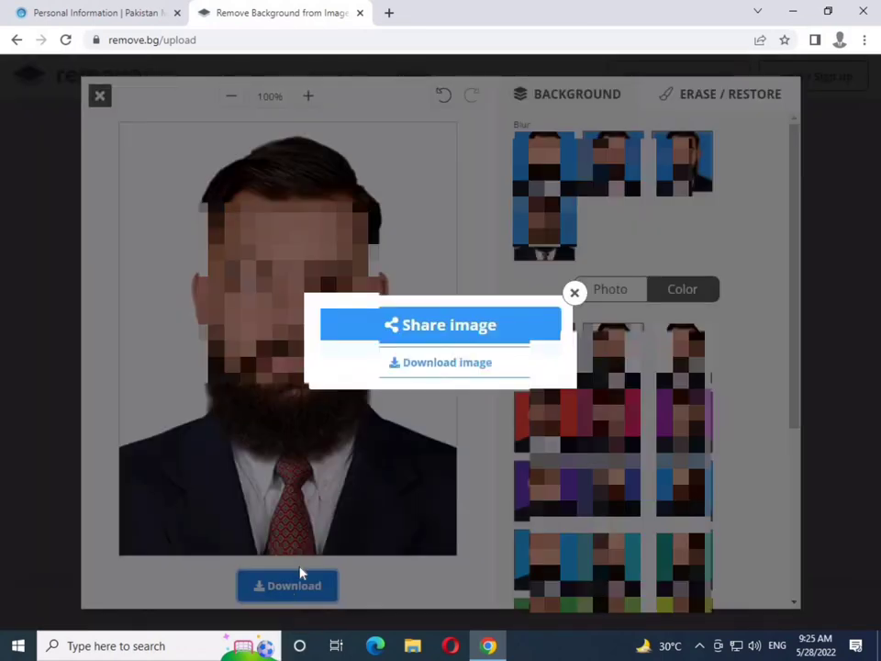
{"action": "left_click", "coordinate": [420, 366]}
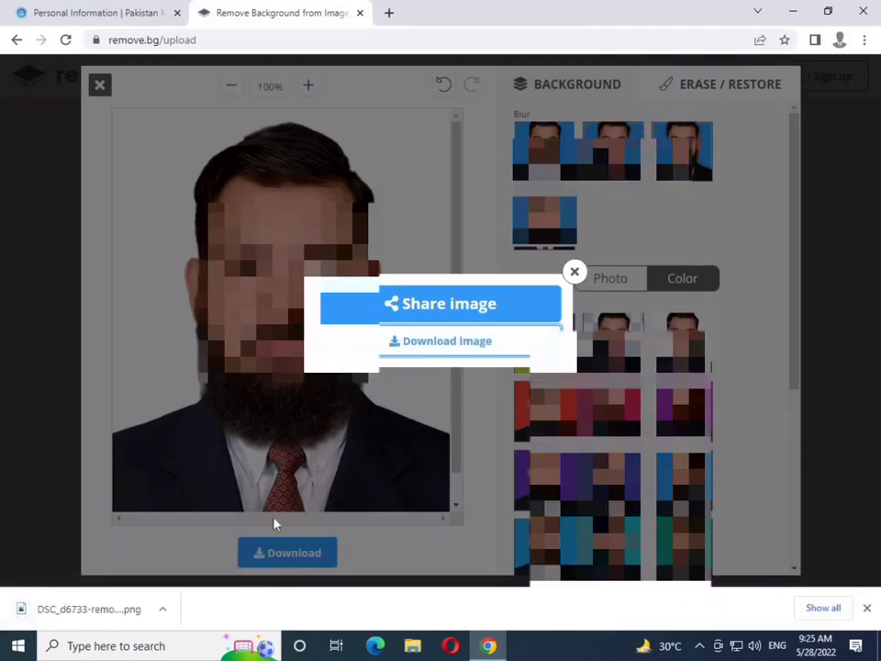
{"action": "left_click", "coordinate": [131, 610]}
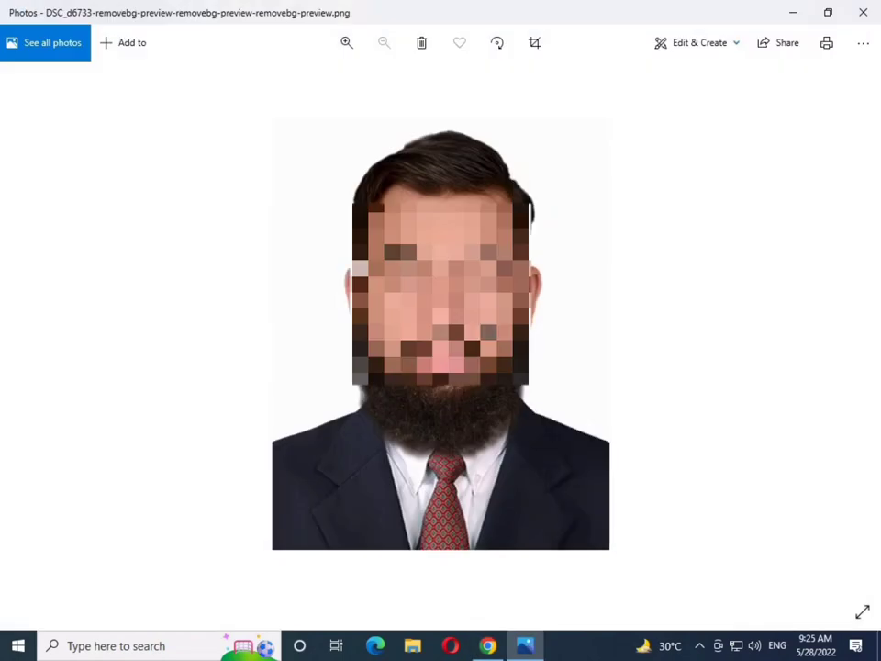
{"action": "left_click", "coordinate": [488, 645]}
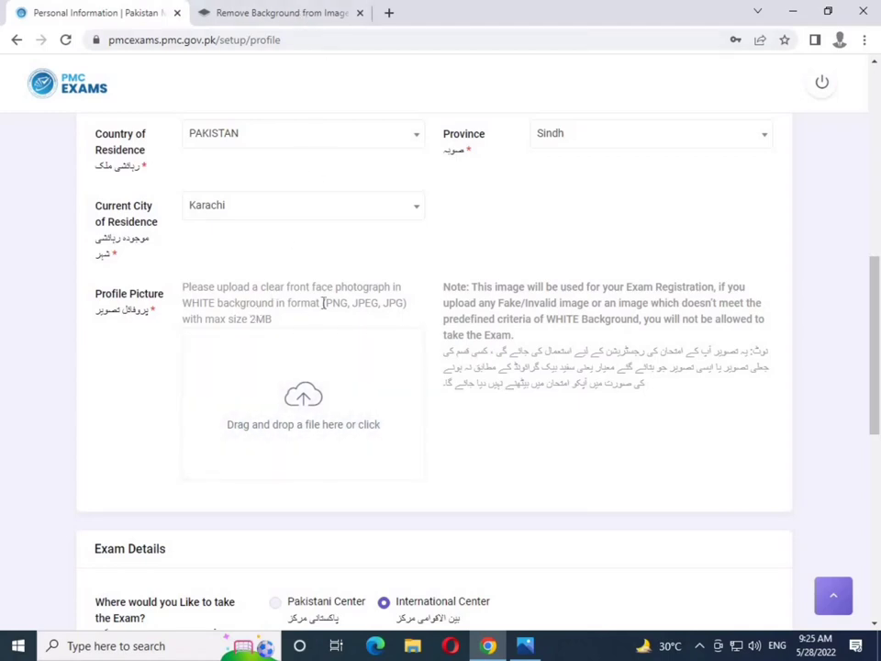
Open reduceimages.com in a new tab via a 'reduce image size' search, then return to PMC
{"action": "left_click", "coordinate": [389, 13]}
{"action": "type", "text": "r"}
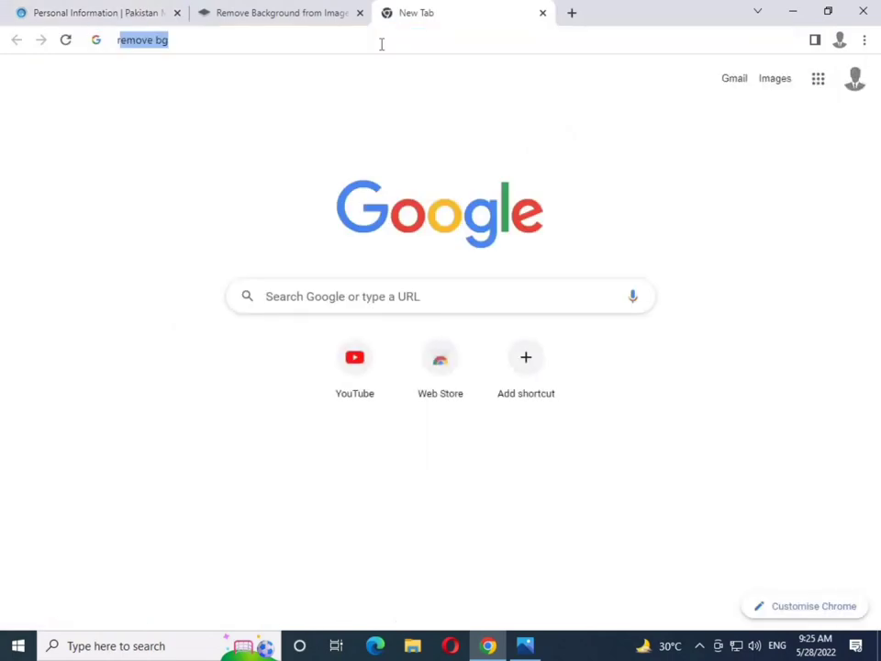
{"action": "type", "text": "educe"}
{"action": "key", "text": "Down"}
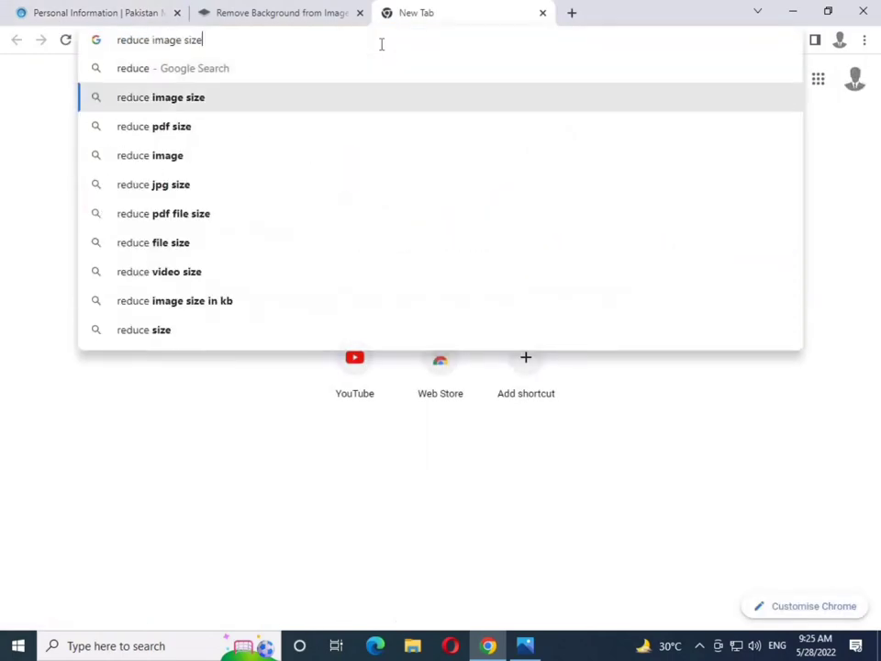
{"action": "key", "text": "Return"}
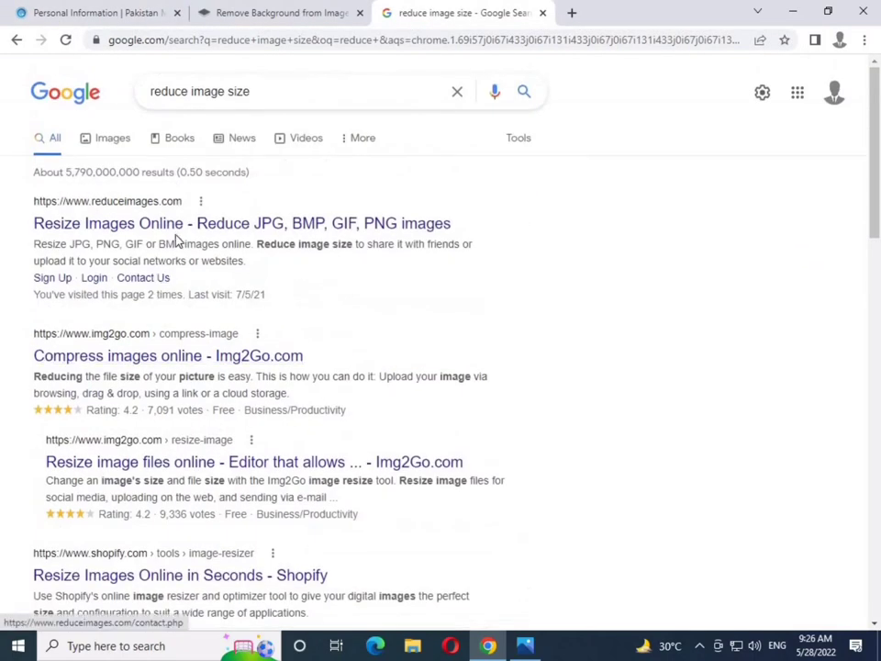
{"action": "left_click", "coordinate": [177, 225]}
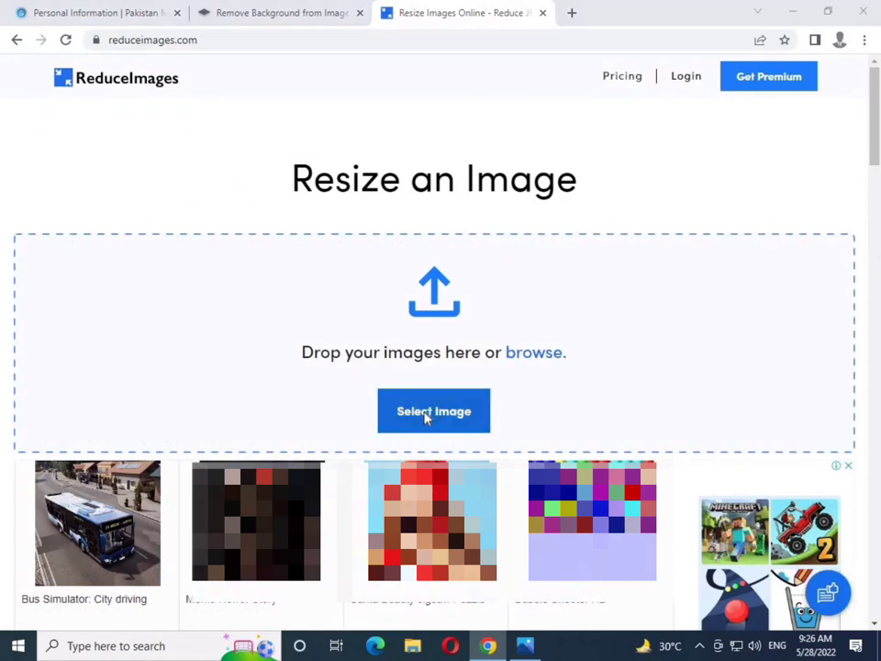
{"action": "key", "text": "ctrl+Tab"}
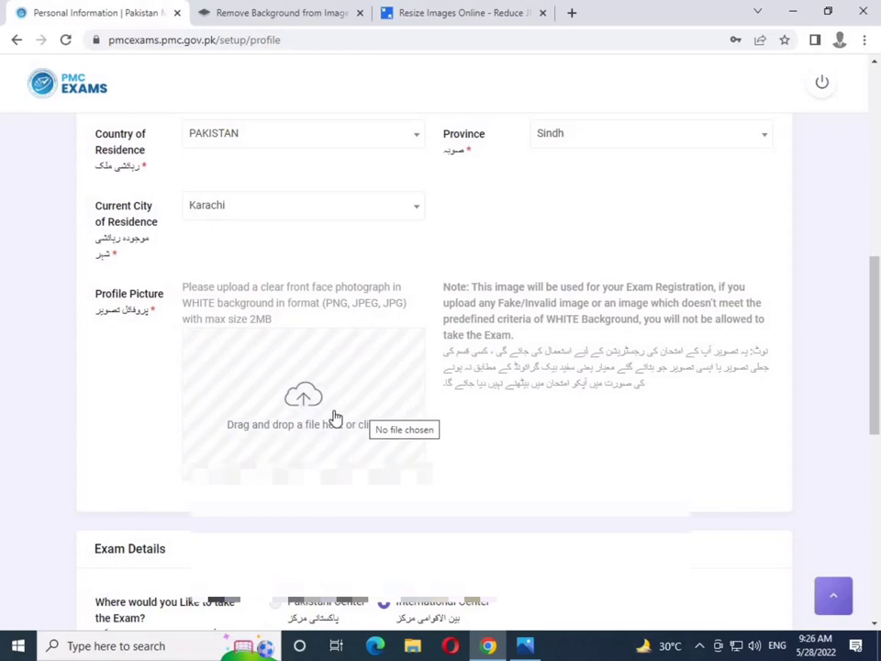
Upload DSC_d6733-removebg-preview from Downloads as the profile picture
{"action": "left_click", "coordinate": [337, 417]}
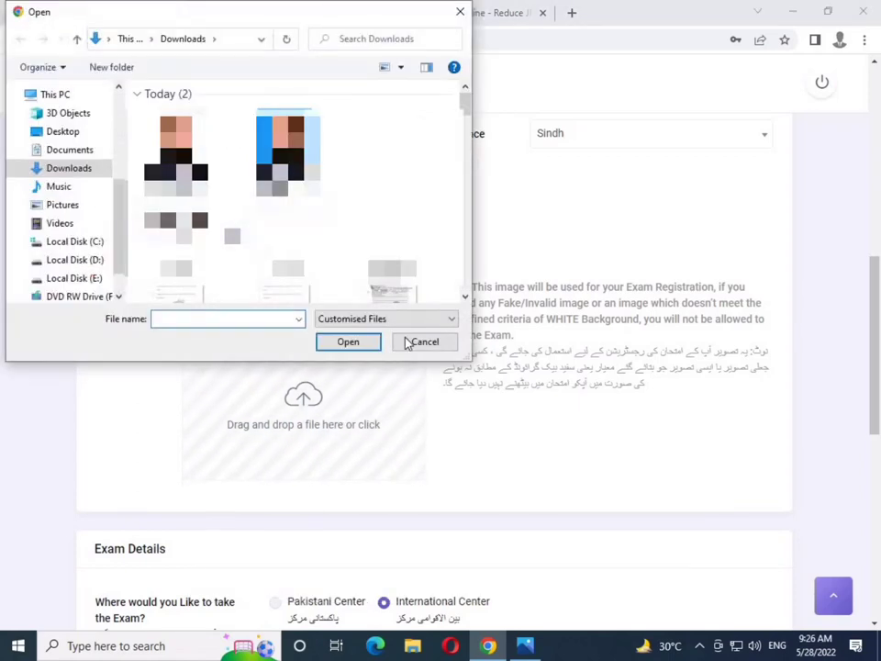
{"action": "double_click", "coordinate": [287, 152]}
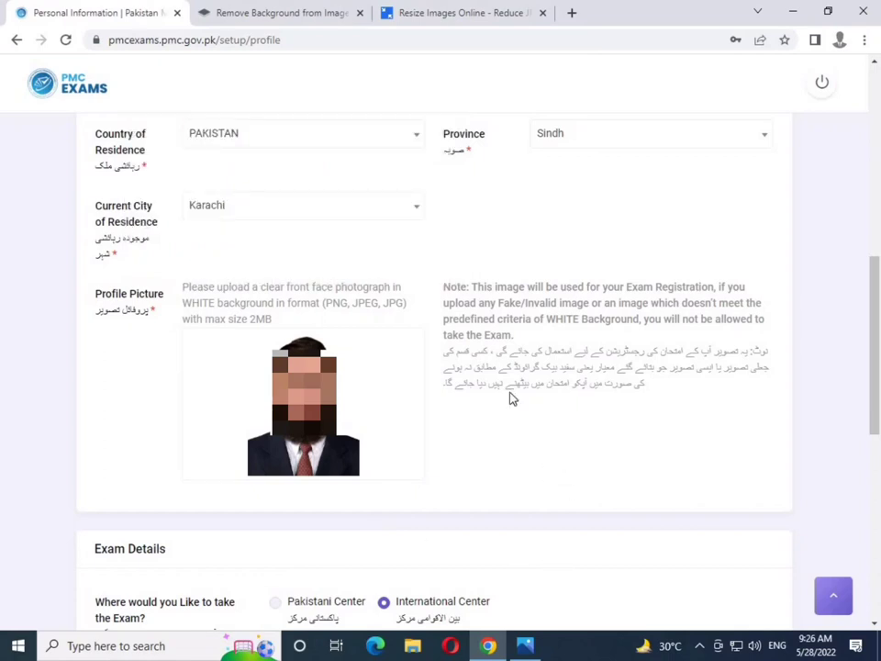
{"action": "scroll", "coordinate": [512, 398], "scroll_direction": "down", "scroll_amount": 4}
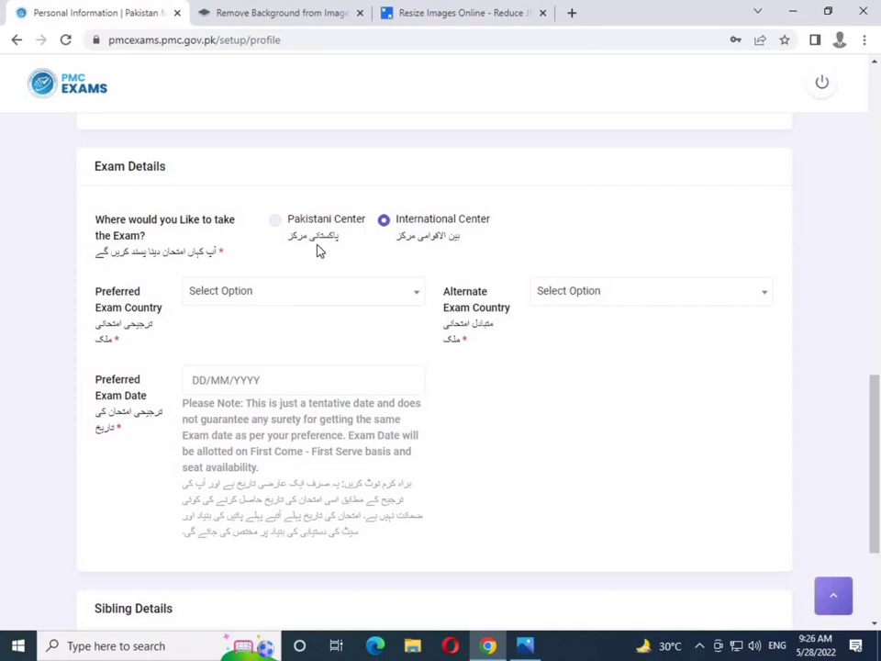
Choose Pakistani Center as exam location with Karachi as the preferred exam city
{"action": "left_click", "coordinate": [278, 224]}
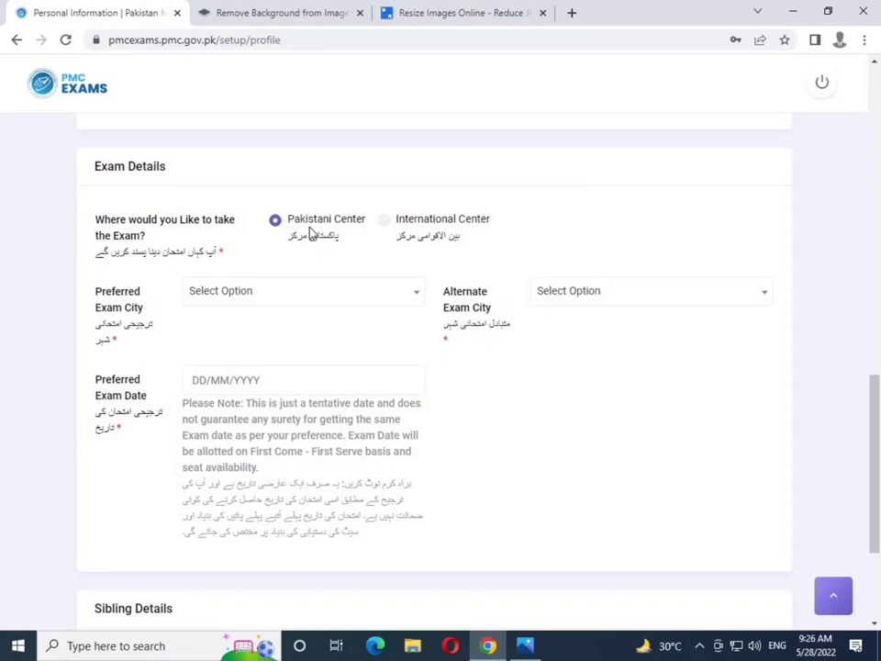
{"action": "left_click", "coordinate": [384, 223]}
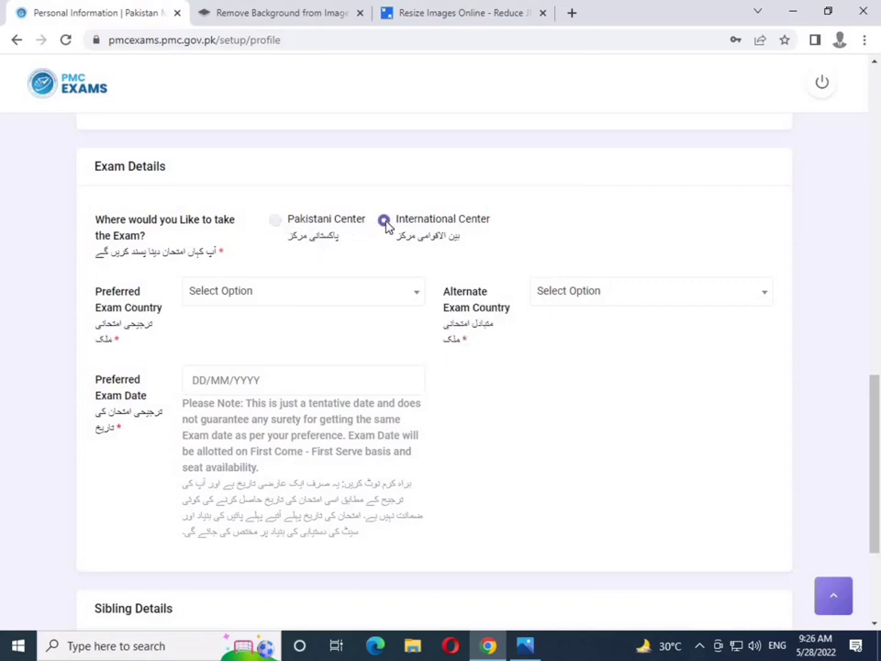
{"action": "left_click", "coordinate": [276, 223]}
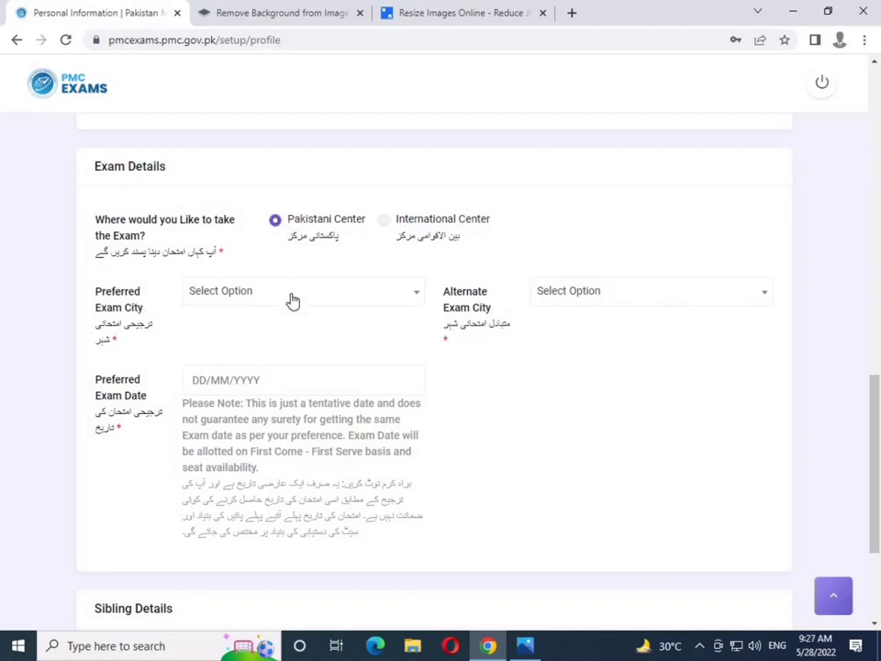
{"action": "left_click", "coordinate": [292, 301]}
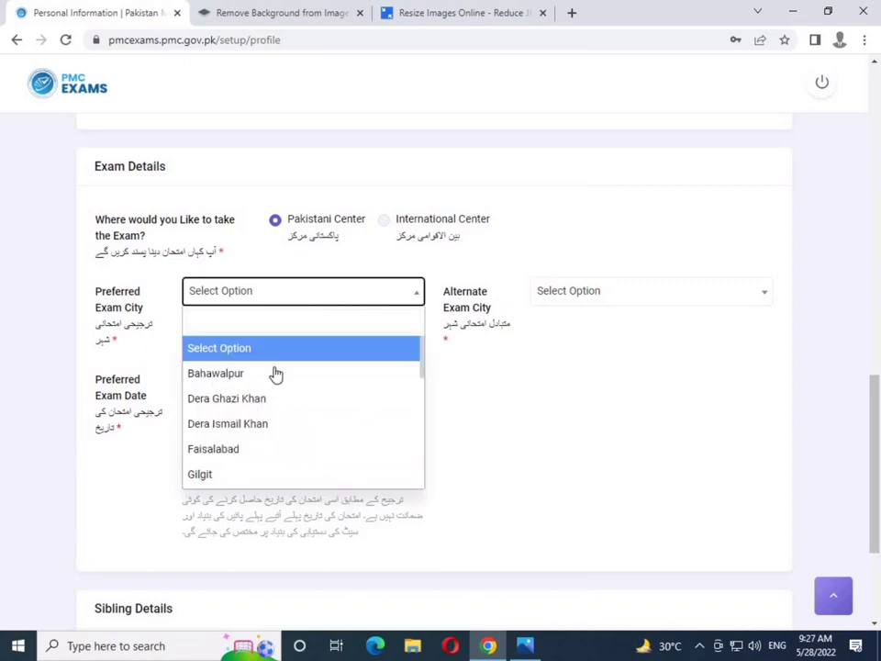
{"action": "scroll", "coordinate": [273, 393], "scroll_direction": "down", "scroll_amount": 4}
{"action": "scroll", "coordinate": [273, 392], "scroll_direction": "down", "scroll_amount": 1}
{"action": "scroll", "coordinate": [271, 391], "scroll_direction": "up", "scroll_amount": 3}
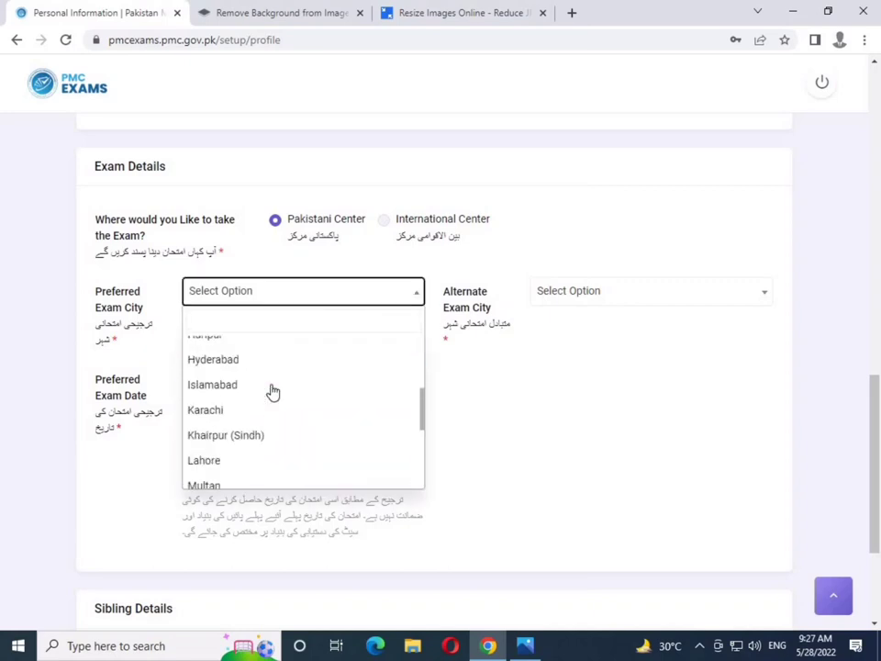
{"action": "left_click", "coordinate": [255, 429]}
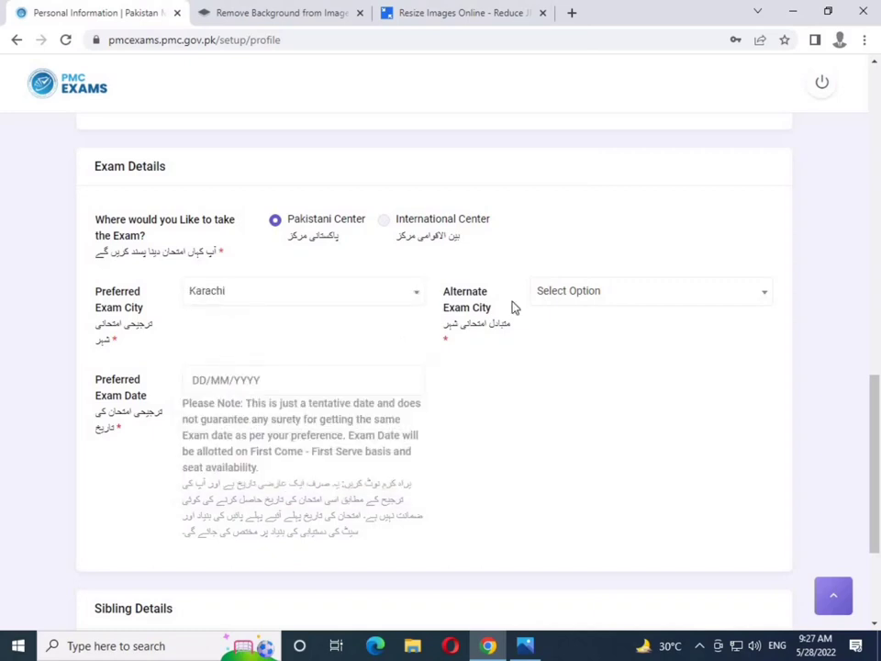
Set Hyderabad as the alternate exam city
{"action": "left_click", "coordinate": [580, 303]}
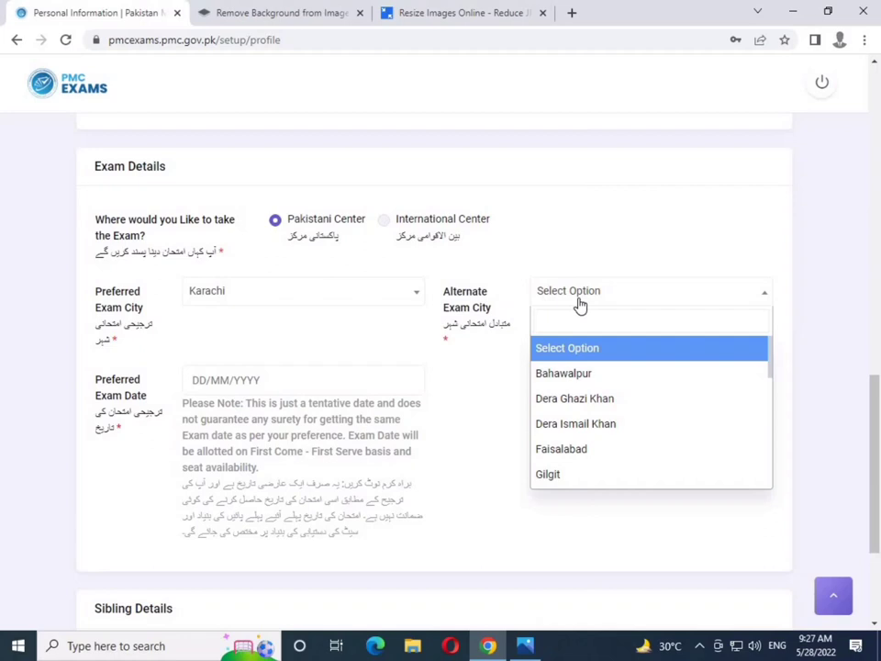
{"action": "left_click", "coordinate": [431, 316]}
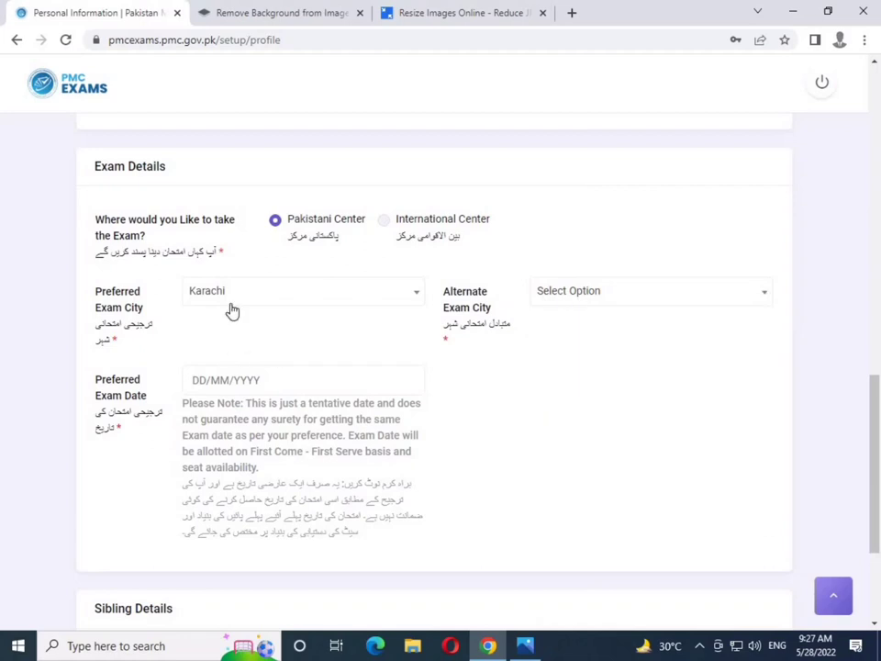
{"action": "left_click", "coordinate": [574, 304]}
{"action": "scroll", "coordinate": [573, 386], "scroll_direction": "down", "scroll_amount": 1}
{"action": "left_click", "coordinate": [561, 472]}
Set the preferred exam date to 30 September 2022
{"action": "left_click", "coordinate": [218, 386]}
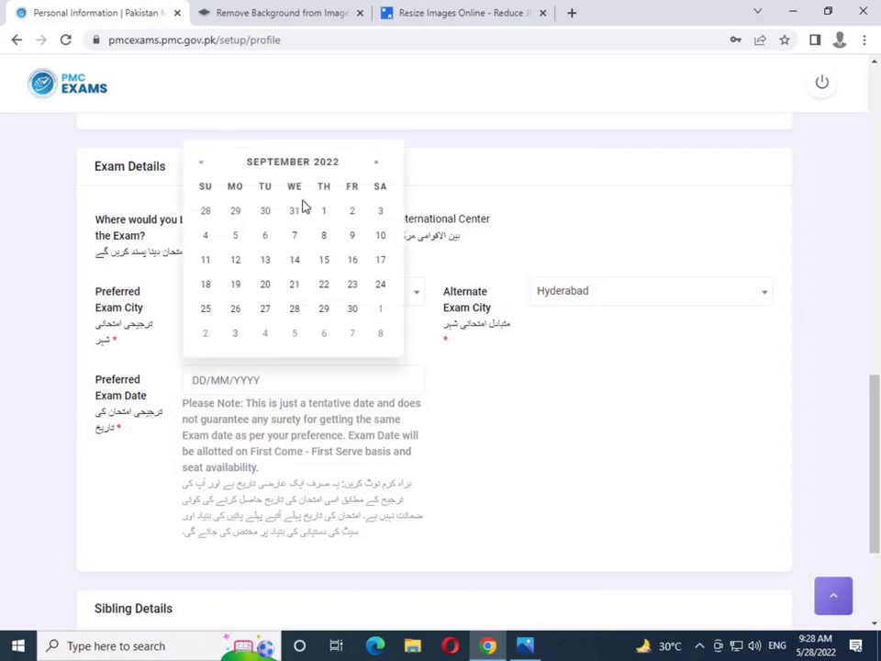
{"action": "left_click", "coordinate": [352, 310]}
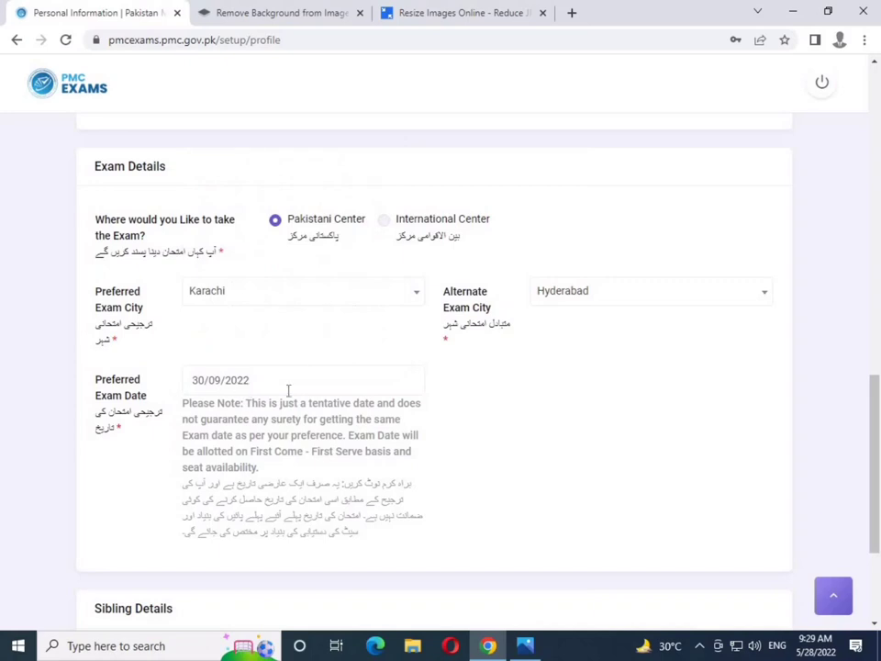
{"action": "scroll", "coordinate": [288, 390], "scroll_direction": "down", "scroll_amount": 3}
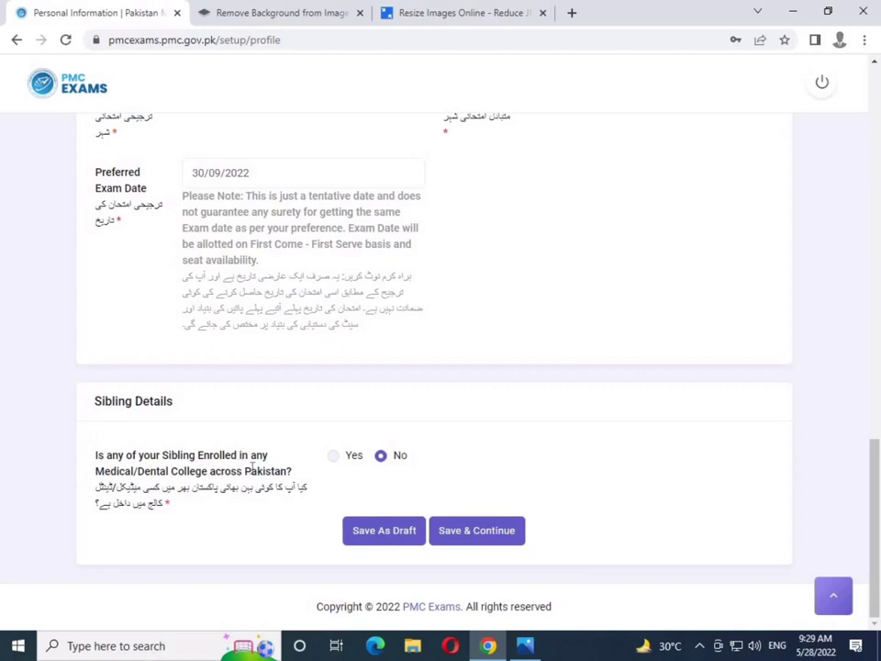
Answer No to sibling enrolment and save the profile, confirming the dialog
{"action": "left_click", "coordinate": [333, 457]}
{"action": "left_click", "coordinate": [628, 473]}
{"action": "left_click", "coordinate": [628, 473]}
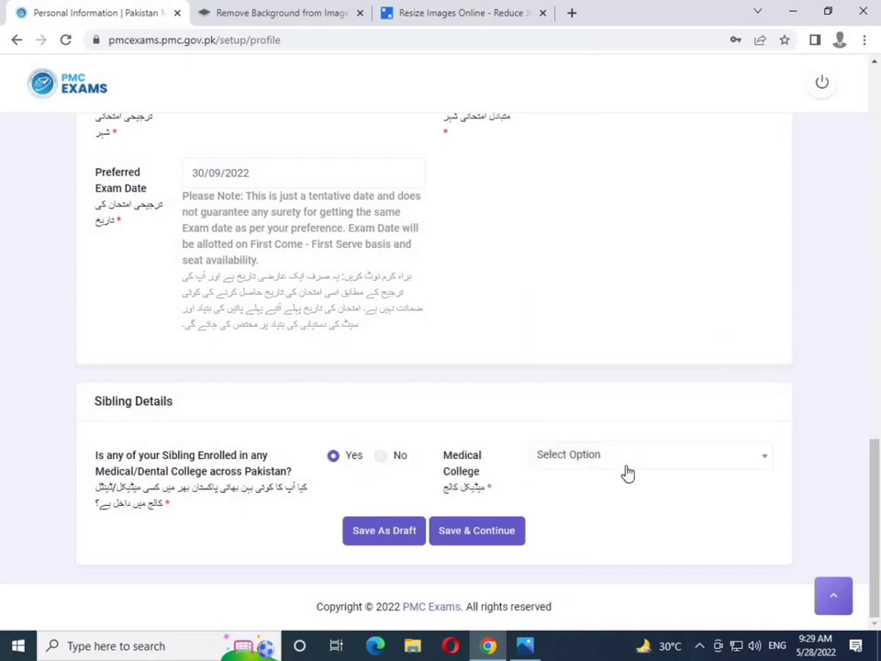
{"action": "left_click", "coordinate": [386, 456]}
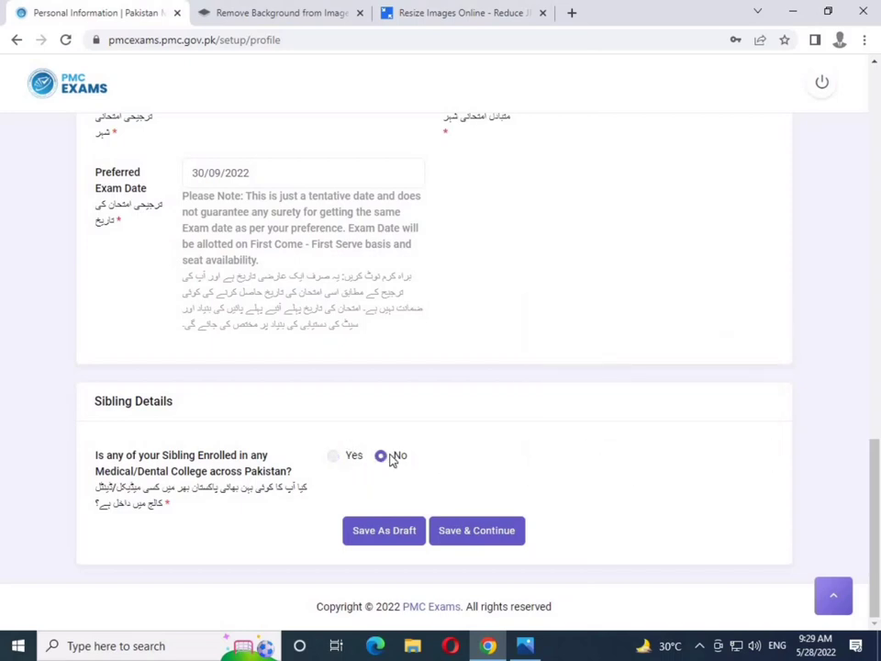
{"action": "left_click", "coordinate": [475, 533]}
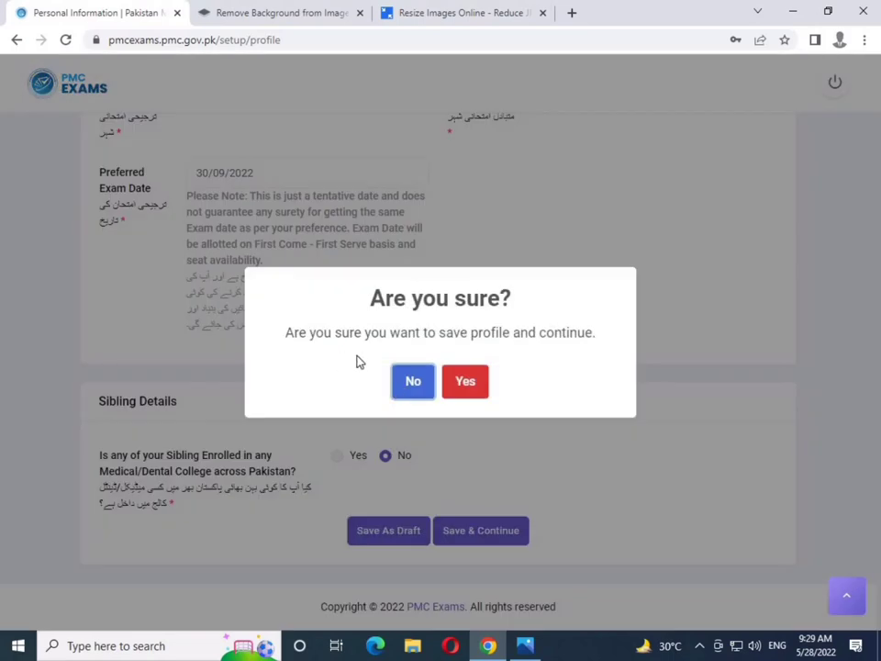
{"action": "left_click", "coordinate": [466, 384]}
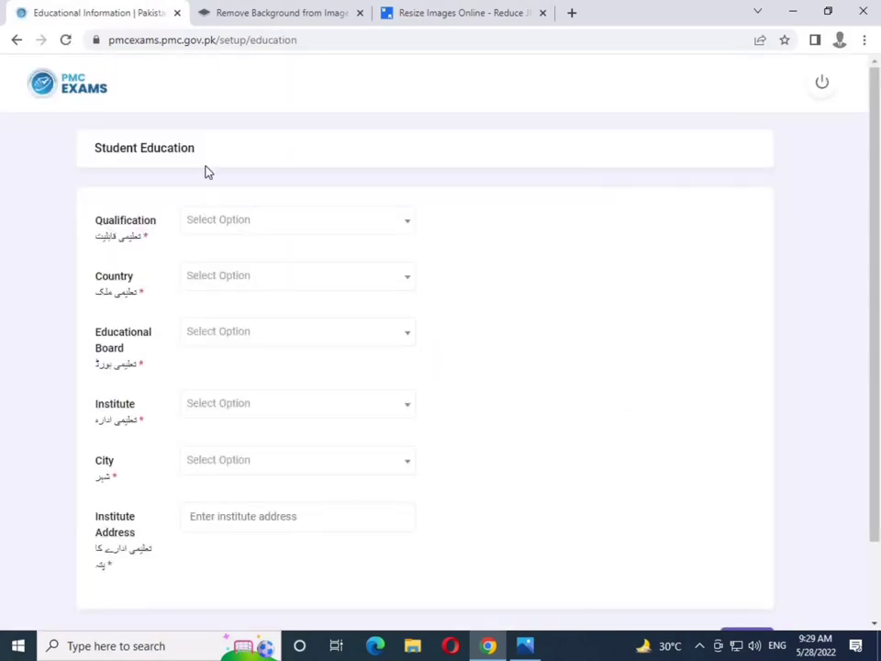
Set qualification to FSC, country to PAKISTAN and educational board to KARACHI
{"action": "left_click", "coordinate": [258, 221]}
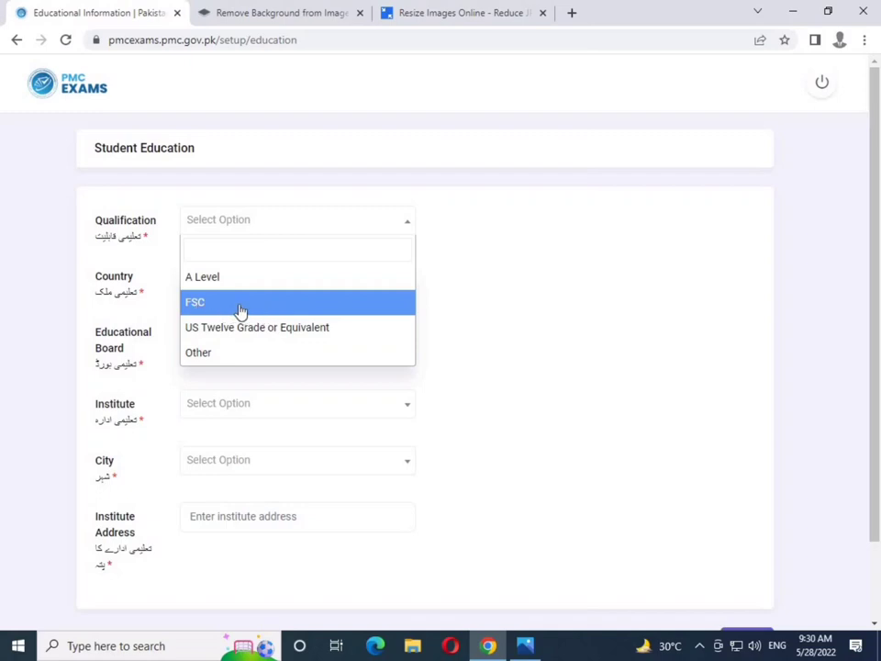
{"action": "left_click", "coordinate": [195, 302]}
{"action": "left_click", "coordinate": [427, 275]}
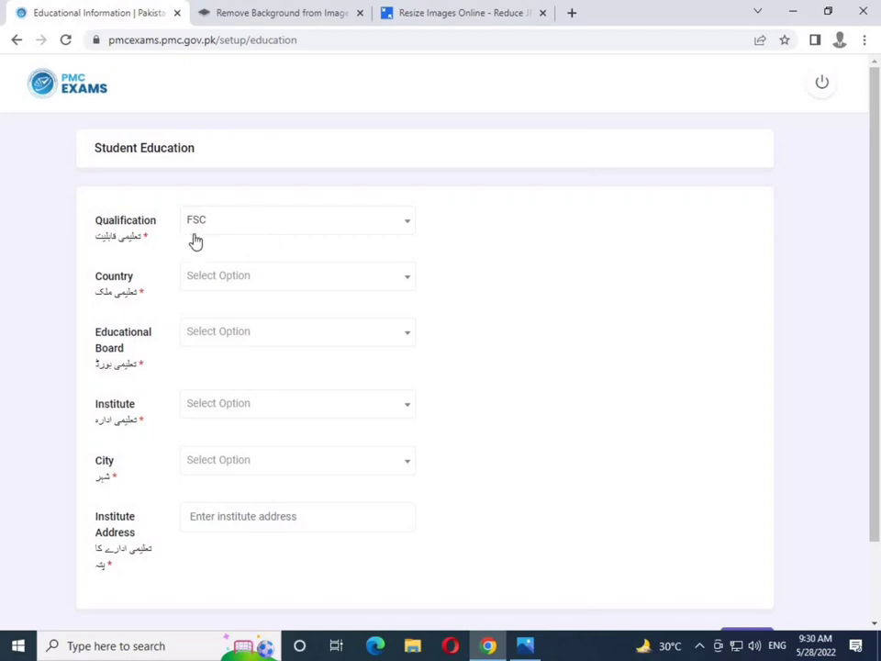
{"action": "left_click", "coordinate": [239, 278]}
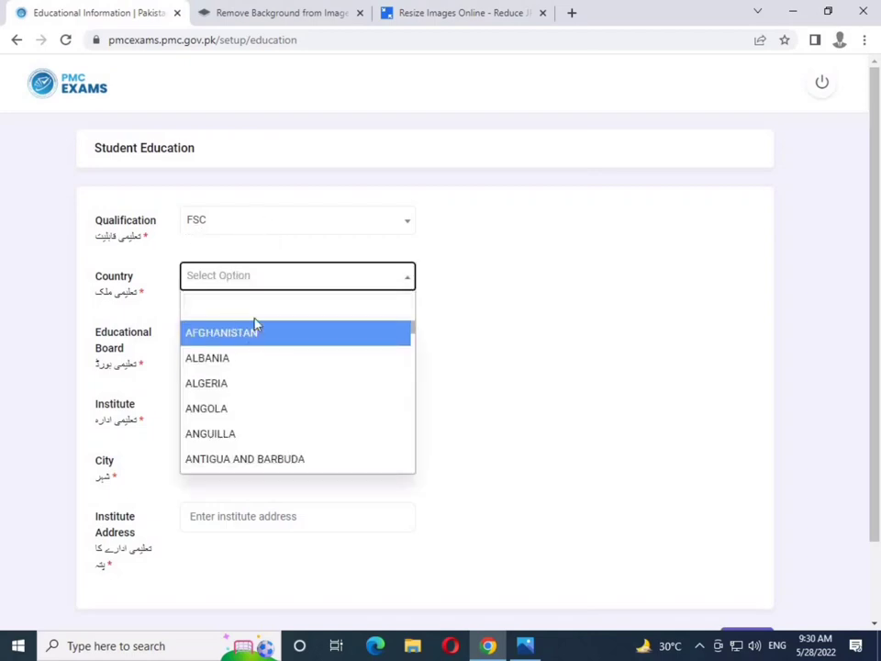
{"action": "type", "text": "pakistan"}
{"action": "key", "text": "Return"}
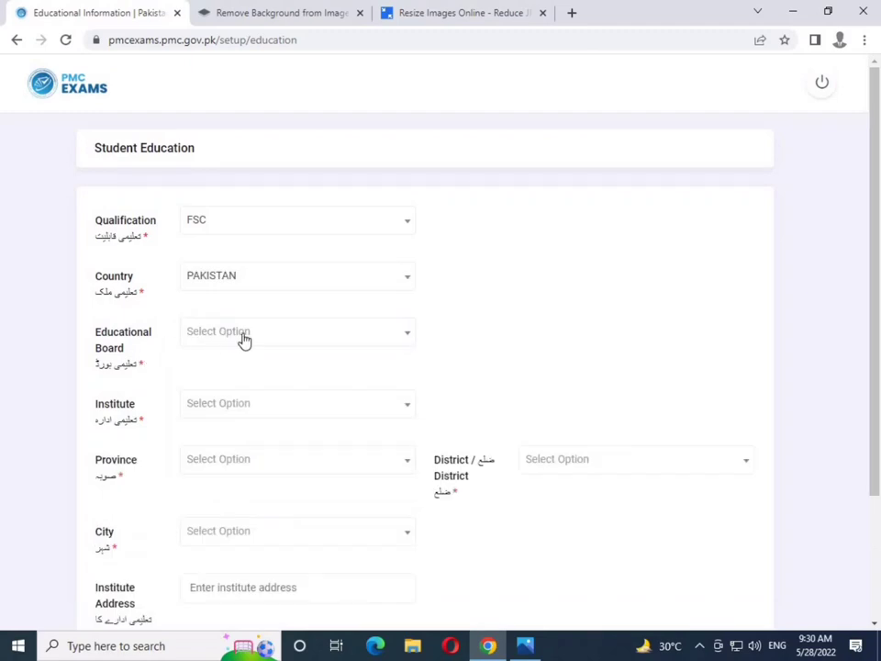
{"action": "left_click", "coordinate": [242, 340]}
{"action": "scroll", "coordinate": [251, 447], "scroll_direction": "down", "scroll_amount": 5}
{"action": "scroll", "coordinate": [251, 448], "scroll_direction": "down", "scroll_amount": 2}
{"action": "scroll", "coordinate": [250, 481], "scroll_direction": "up", "scroll_amount": 5}
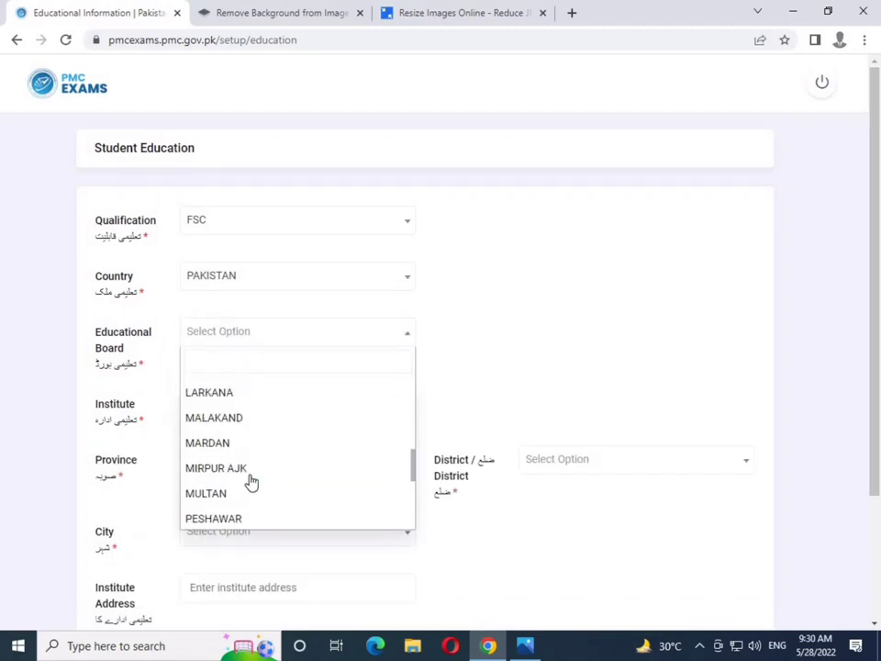
{"action": "left_click", "coordinate": [250, 476]}
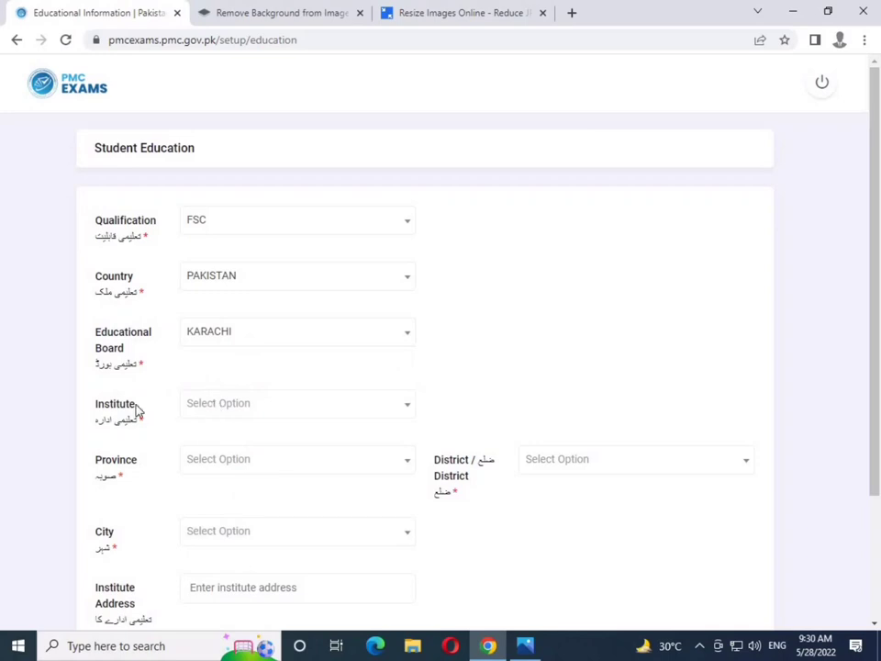
Choose Pakistan Shipowner's Govt. College as institute, in Sindh, district Karachi, city Karachi
{"action": "left_click", "coordinate": [255, 412]}
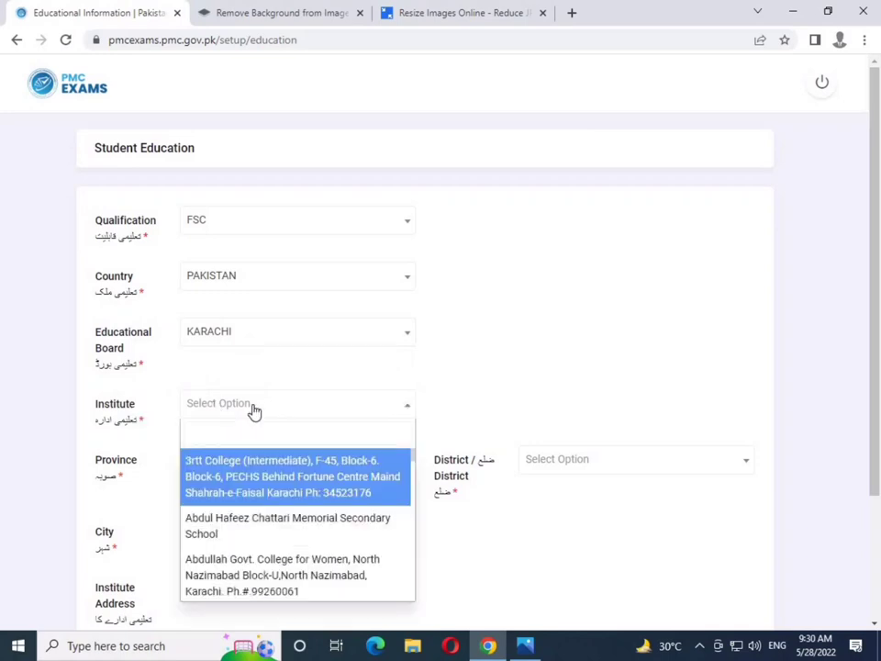
{"action": "type", "text": "pakistan sh"}
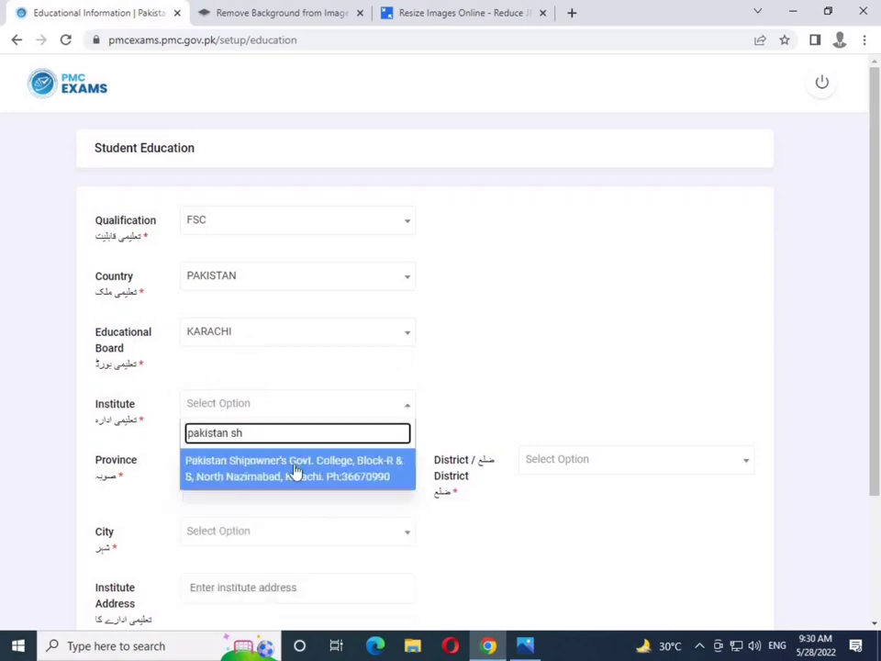
{"action": "left_click", "coordinate": [295, 474]}
{"action": "left_click", "coordinate": [277, 472]}
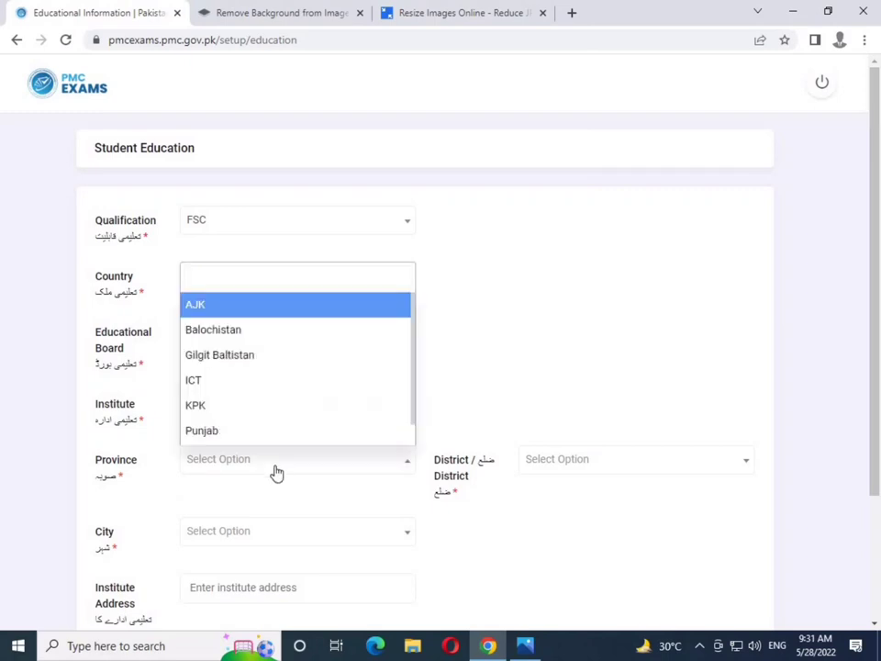
{"action": "scroll", "coordinate": [265, 414], "scroll_direction": "down", "scroll_amount": 1}
{"action": "left_click", "coordinate": [252, 433]}
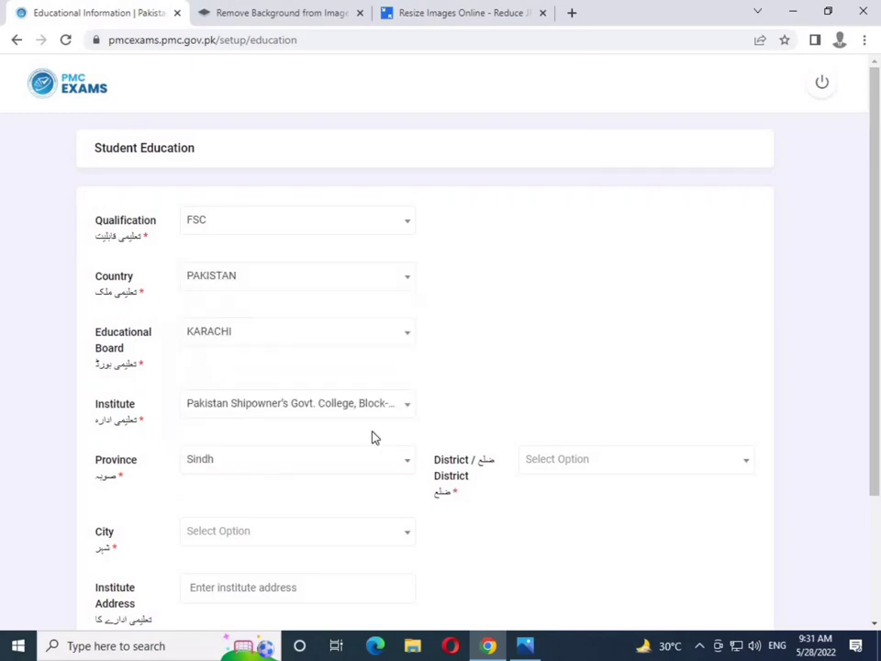
{"action": "left_click", "coordinate": [338, 537]}
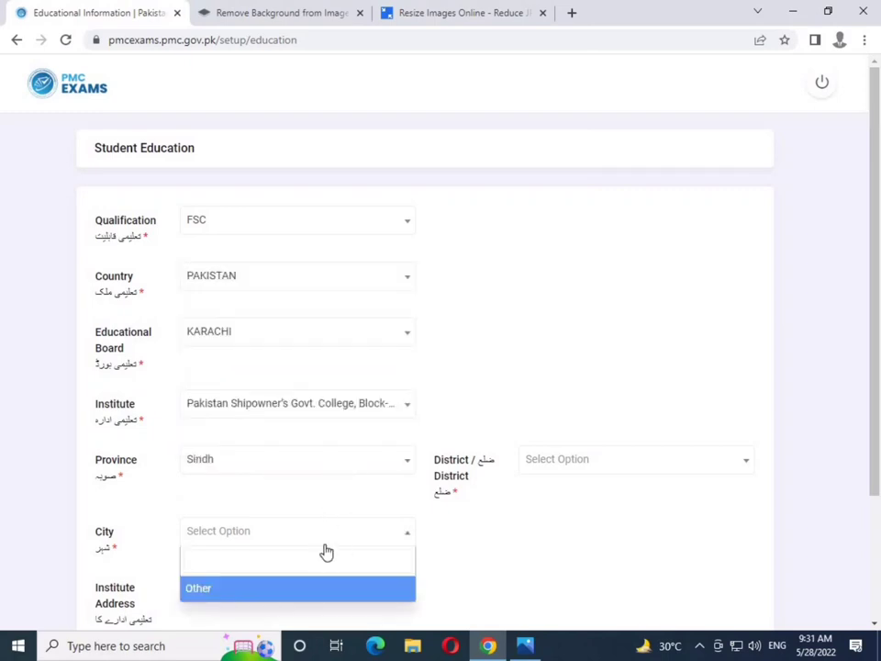
{"action": "left_click", "coordinate": [462, 460]}
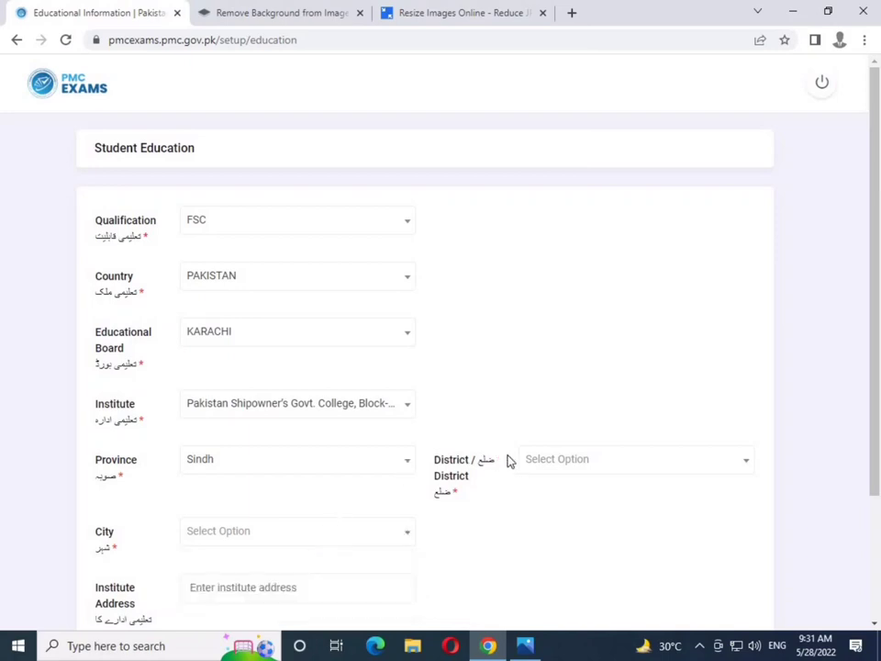
{"action": "left_click", "coordinate": [627, 465]}
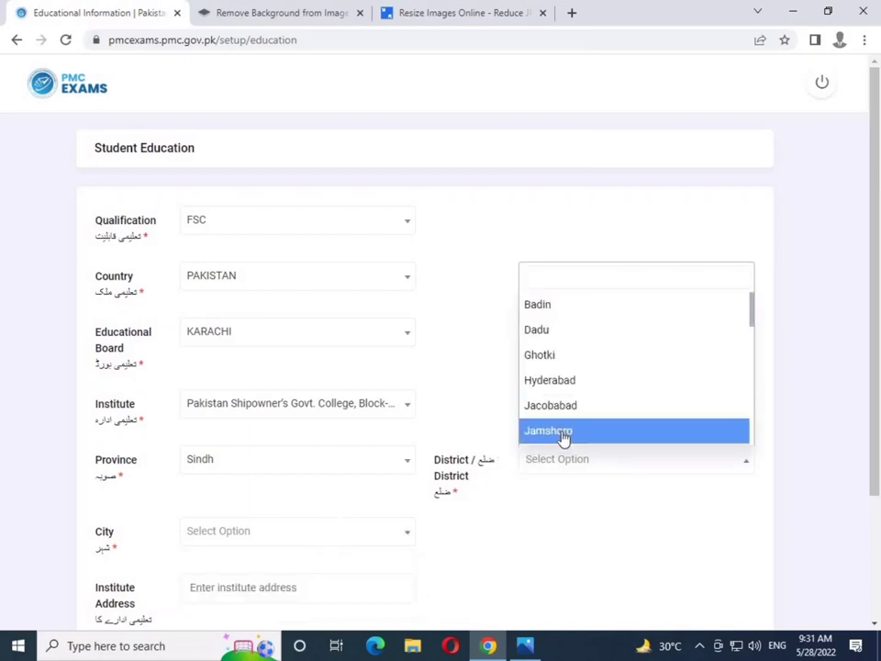
{"action": "scroll", "coordinate": [563, 439], "scroll_direction": "down", "scroll_amount": 4}
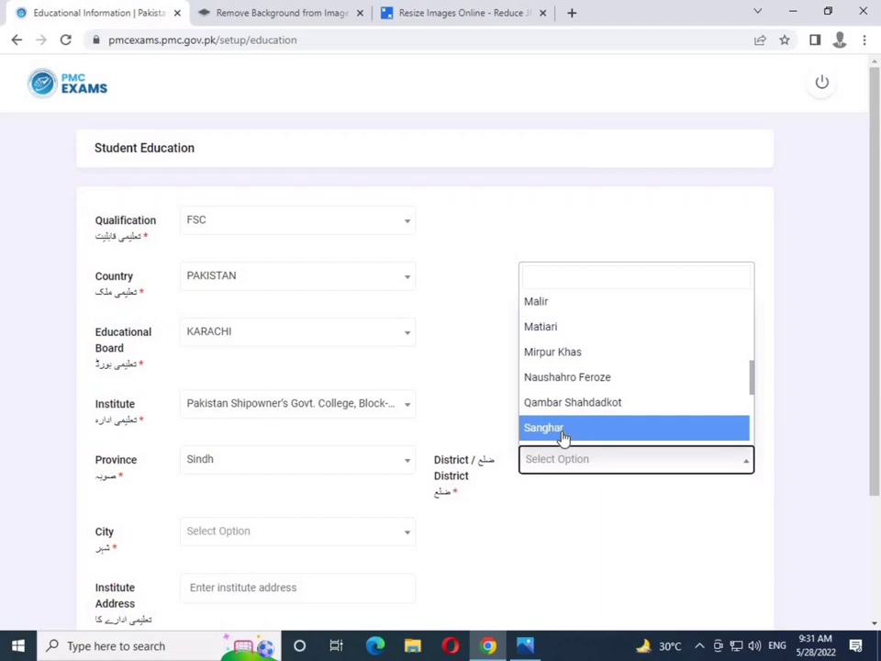
{"action": "left_click", "coordinate": [563, 433]}
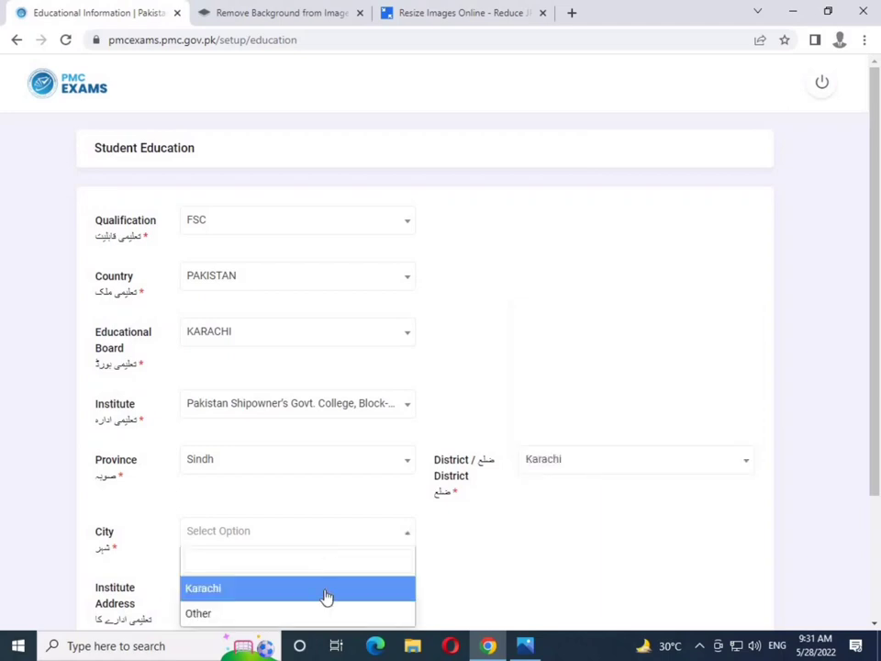
{"action": "left_click", "coordinate": [329, 592]}
Paste the institute address, then submit and confirm the education details
{"action": "scroll", "coordinate": [327, 499], "scroll_direction": "down", "scroll_amount": 2}
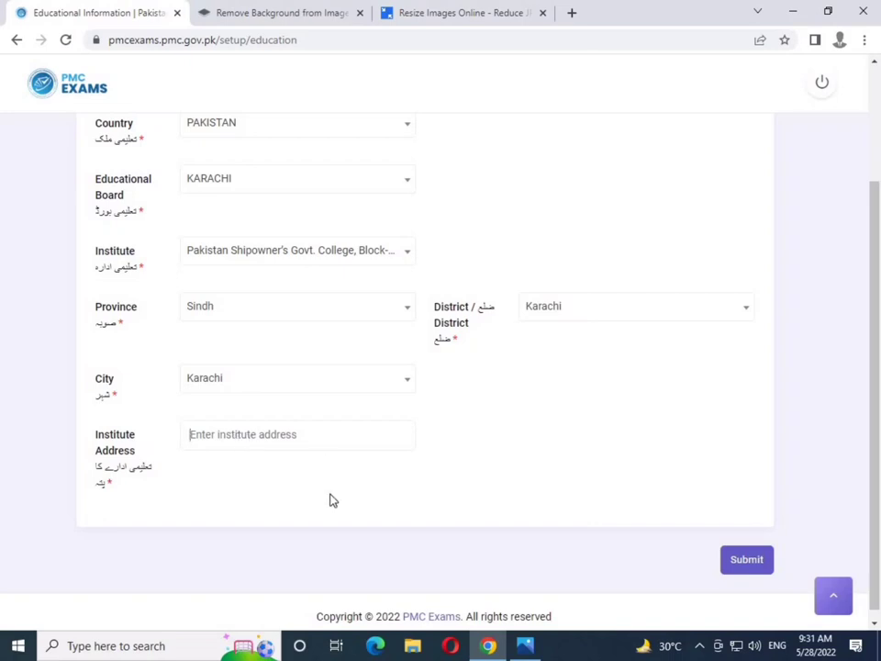
{"action": "type", "text": "North Nazimabad, Karachi"}
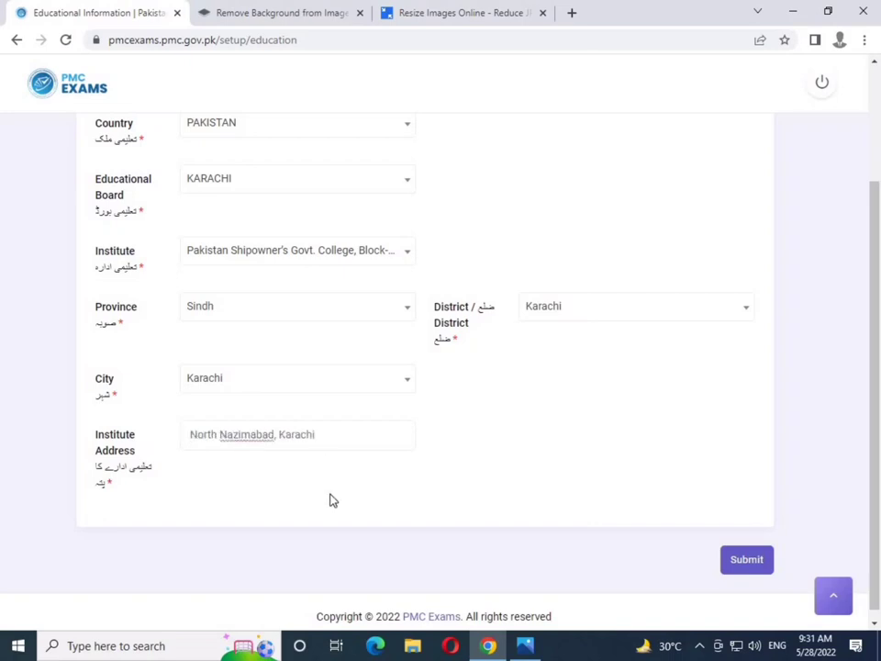
{"action": "left_click", "coordinate": [732, 561]}
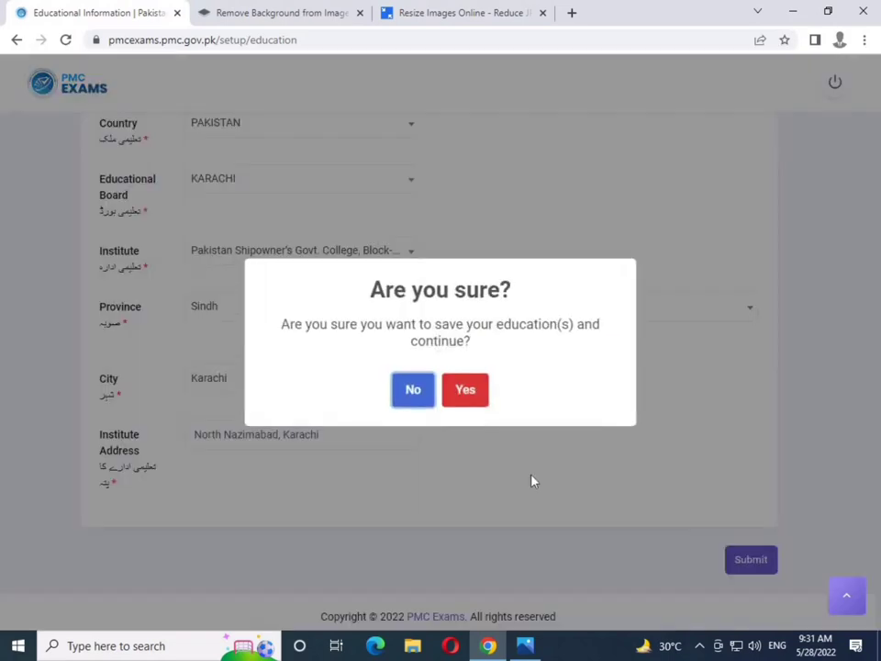
{"action": "left_click", "coordinate": [472, 401]}
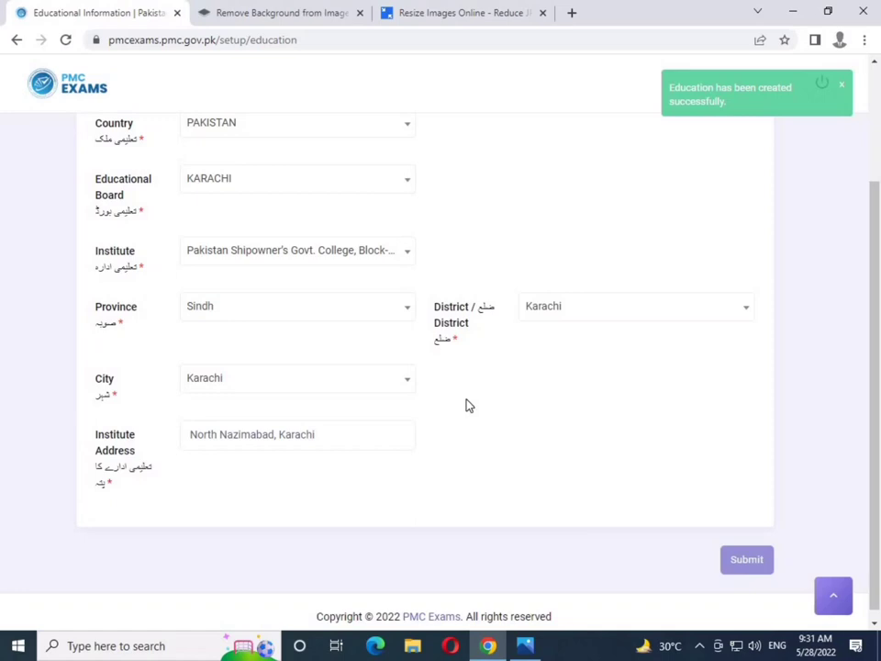
{"action": "scroll", "coordinate": [469, 405], "scroll_direction": "up", "scroll_amount": 2}
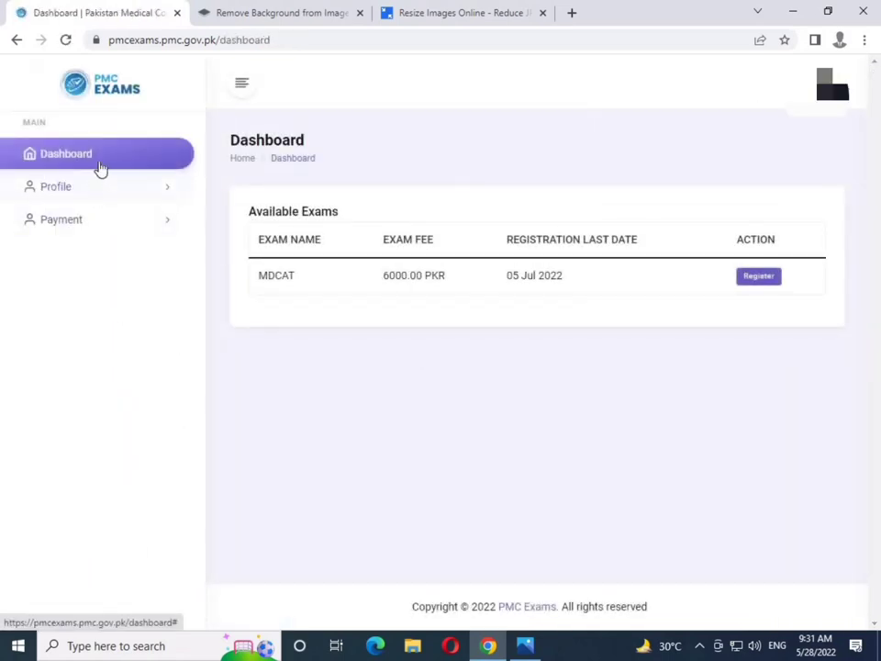
Check the profile's payment history, then start registering for the MDCAT exam
{"action": "left_click", "coordinate": [99, 193]}
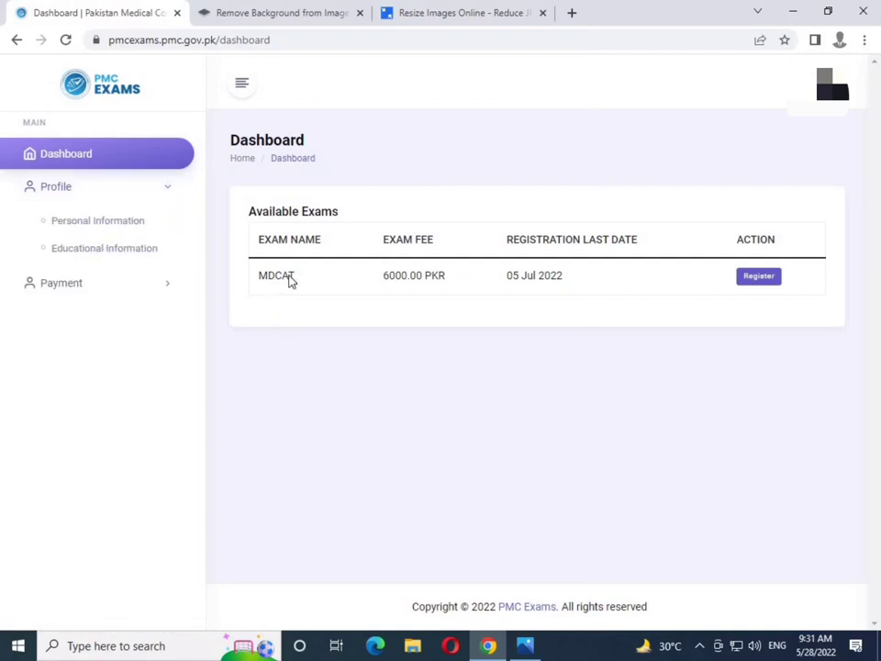
{"action": "left_click", "coordinate": [61, 282]}
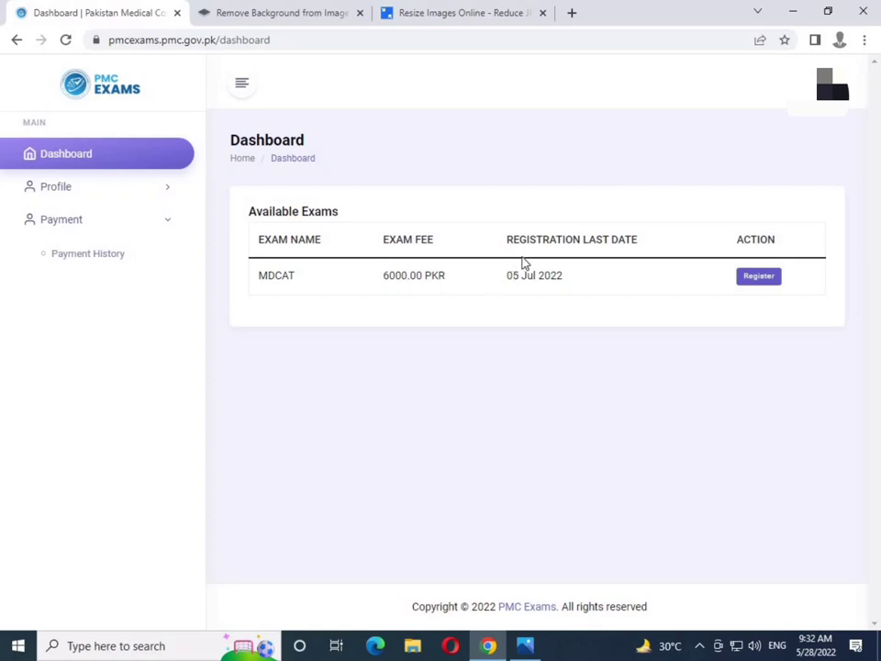
{"action": "left_click", "coordinate": [761, 279]}
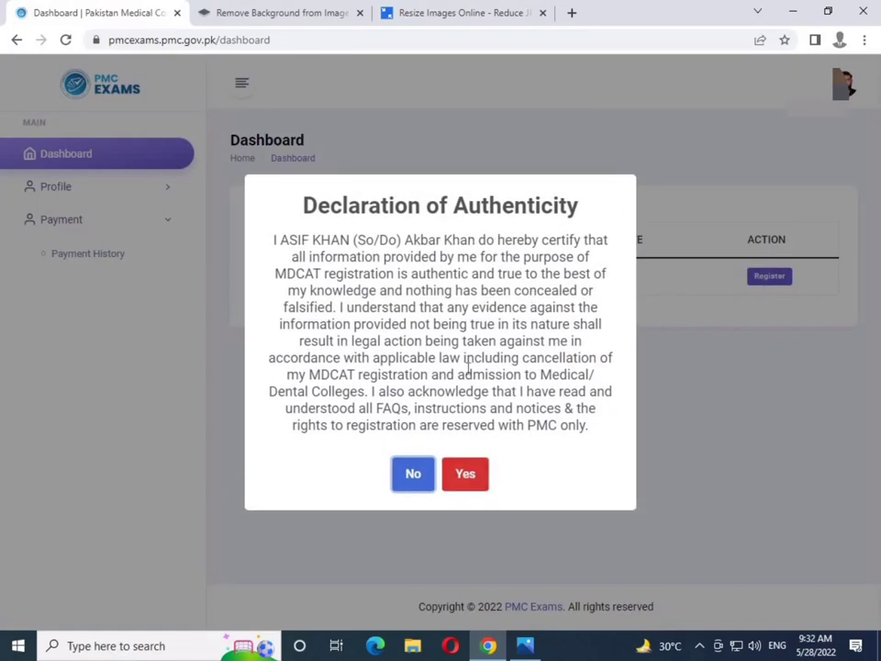
Accept the Declaration of Authenticity and review the MDCAT payment options for 6000.00 PKR
{"action": "left_click", "coordinate": [484, 476]}
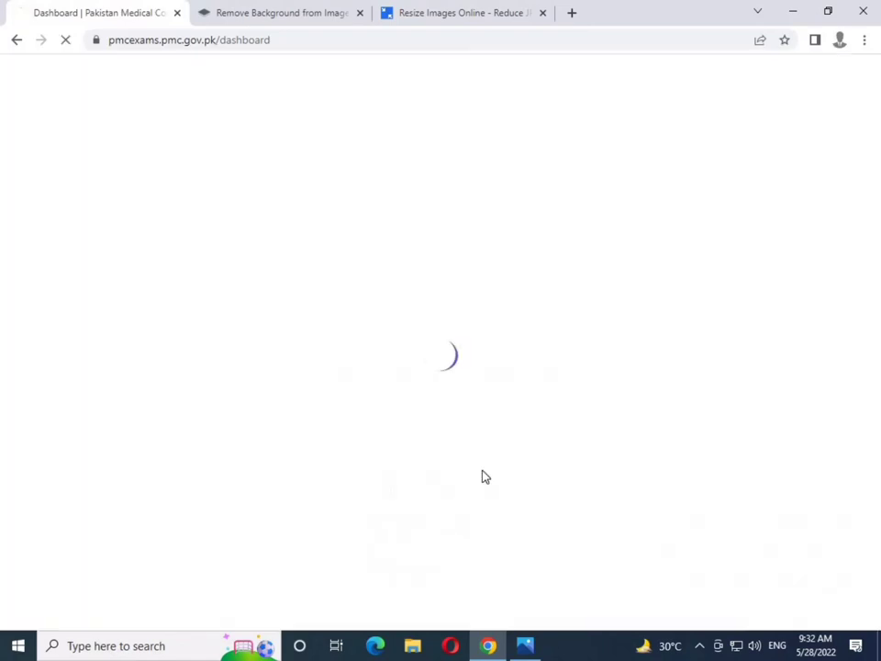
{"action": "scroll", "coordinate": [493, 387], "scroll_direction": "down", "scroll_amount": 3}
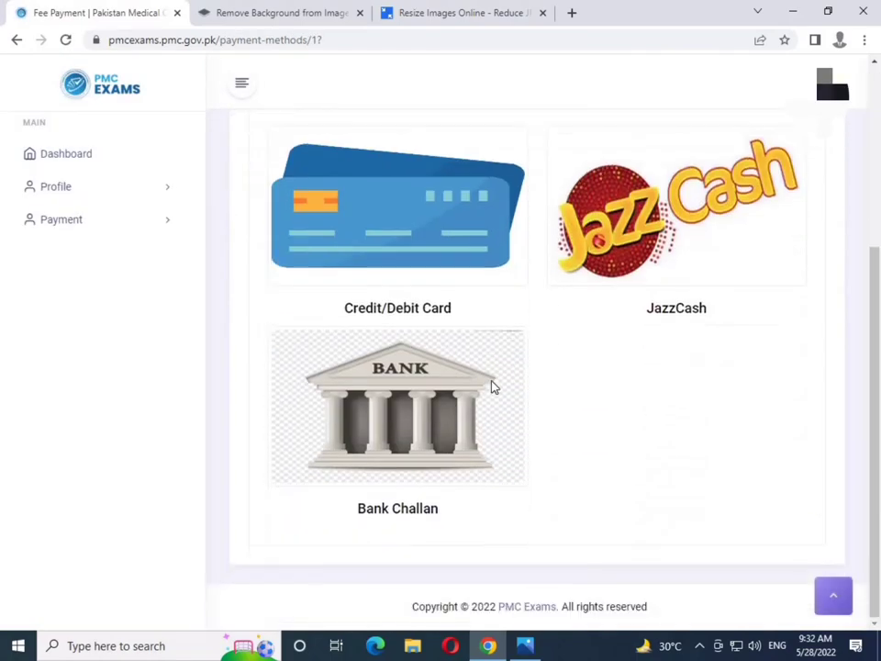
{"action": "scroll", "coordinate": [493, 388], "scroll_direction": "up", "scroll_amount": 2}
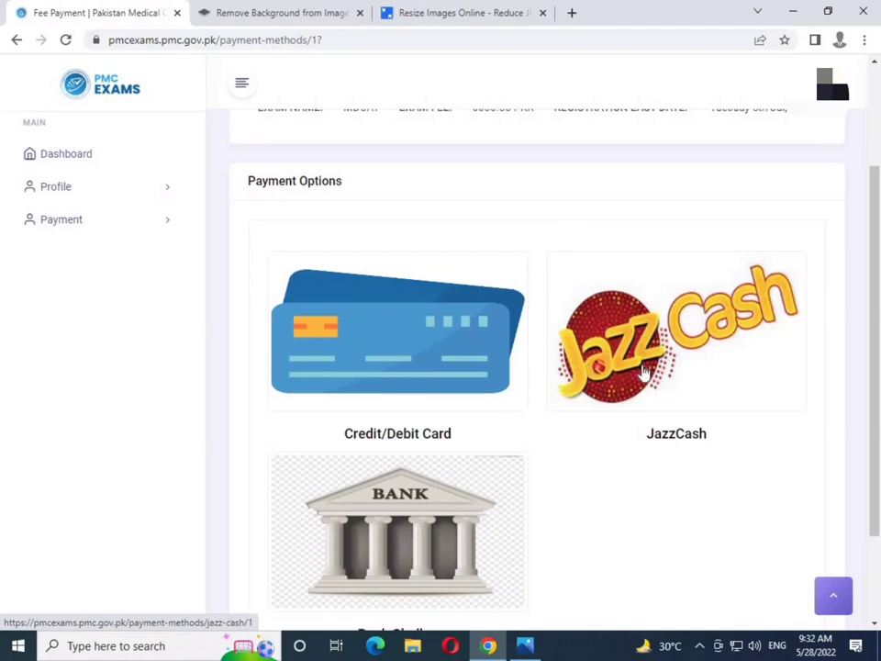
{"action": "scroll", "coordinate": [430, 446], "scroll_direction": "down", "scroll_amount": 2}
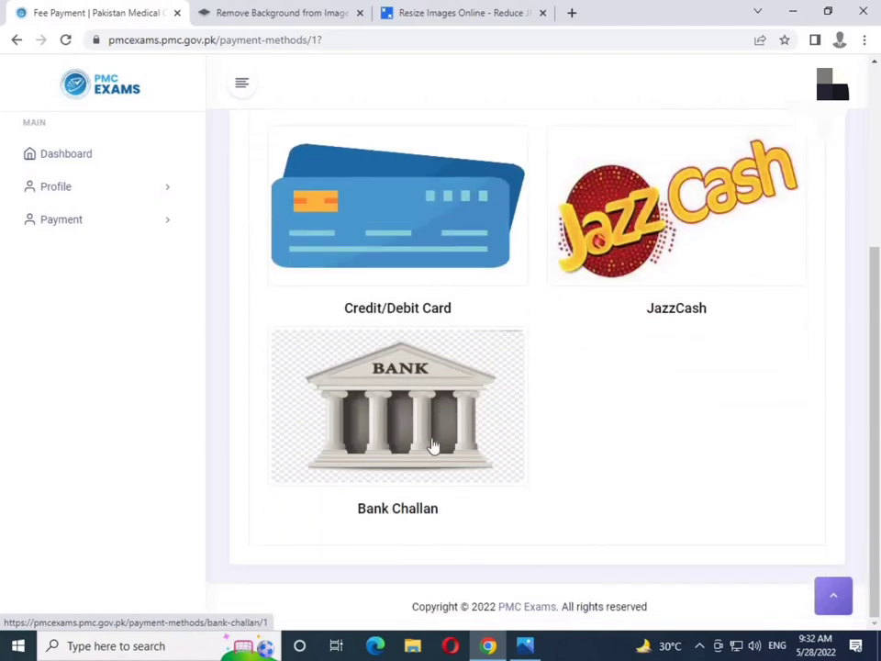
{"action": "scroll", "coordinate": [477, 427], "scroll_direction": "up", "scroll_amount": 3}
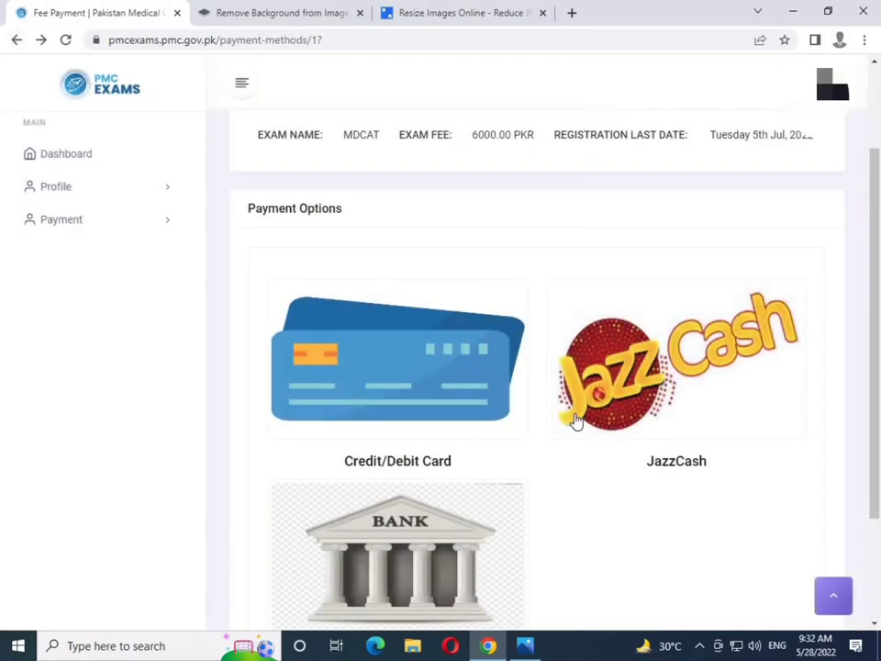
{"action": "scroll", "coordinate": [569, 431], "scroll_direction": "down", "scroll_amount": 3}
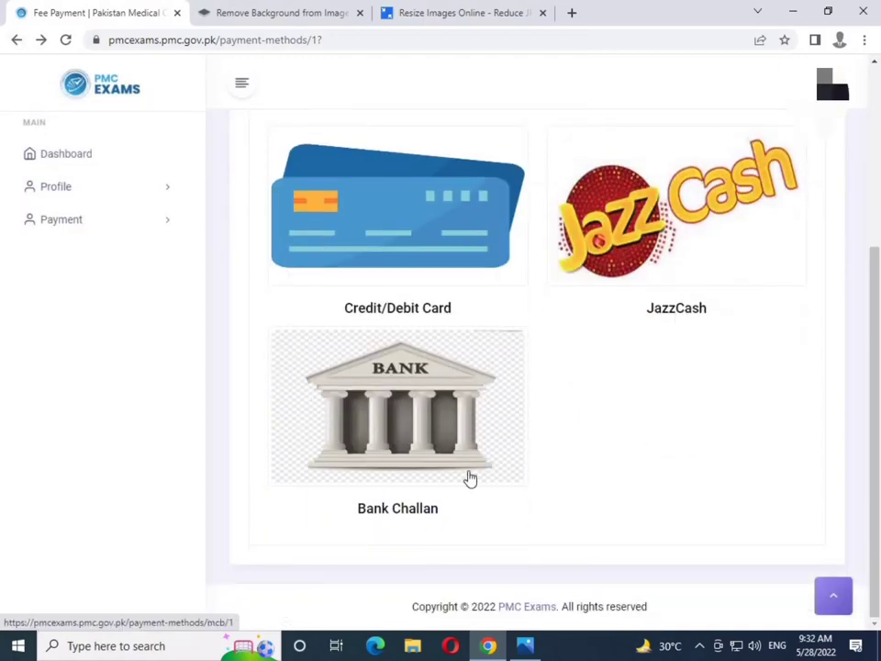
Open the Credit/Debit Card checkout, review its Rs6,015.00 order details, and go back
{"action": "left_click", "coordinate": [418, 260]}
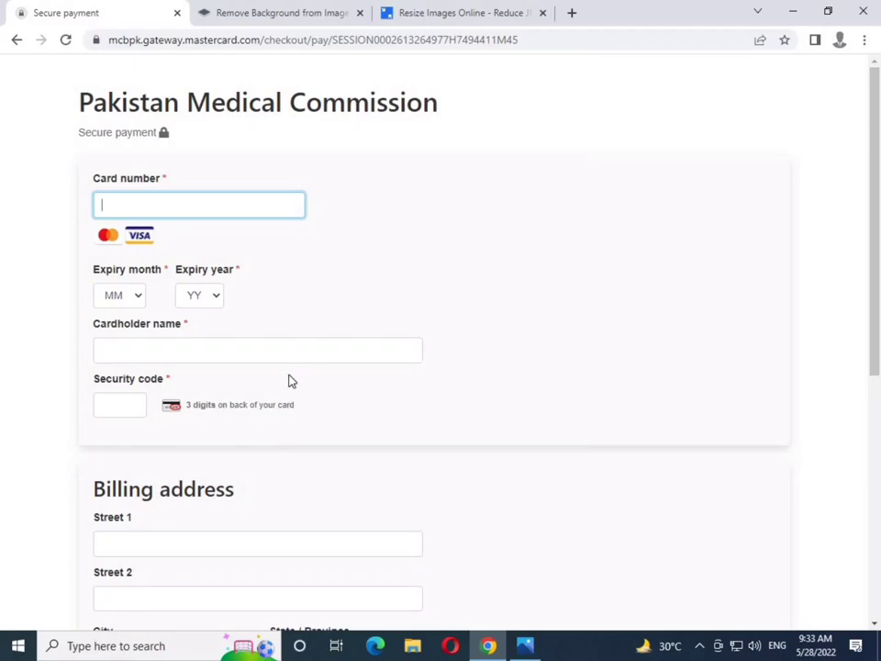
{"action": "scroll", "coordinate": [292, 380], "scroll_direction": "down", "scroll_amount": 4}
{"action": "scroll", "coordinate": [292, 380], "scroll_direction": "down", "scroll_amount": 2}
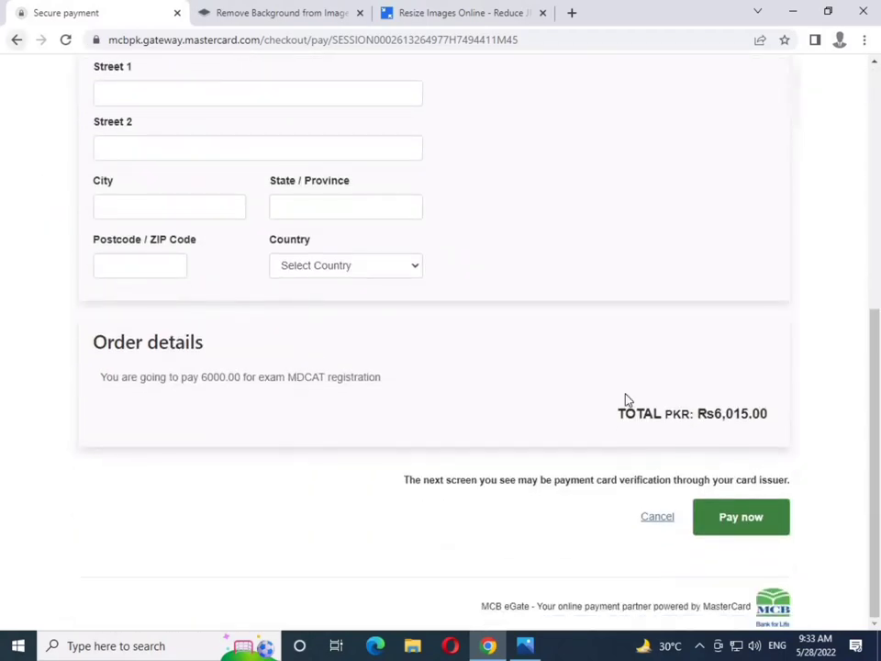
{"action": "scroll", "coordinate": [422, 456], "scroll_direction": "up", "scroll_amount": 3}
{"action": "scroll", "coordinate": [422, 315], "scroll_direction": "down", "scroll_amount": 3}
{"action": "left_click", "coordinate": [25, 48]}
View the JazzCash wallet form (PKR 6060.00), then return to the payment options
{"action": "left_click", "coordinate": [669, 215]}
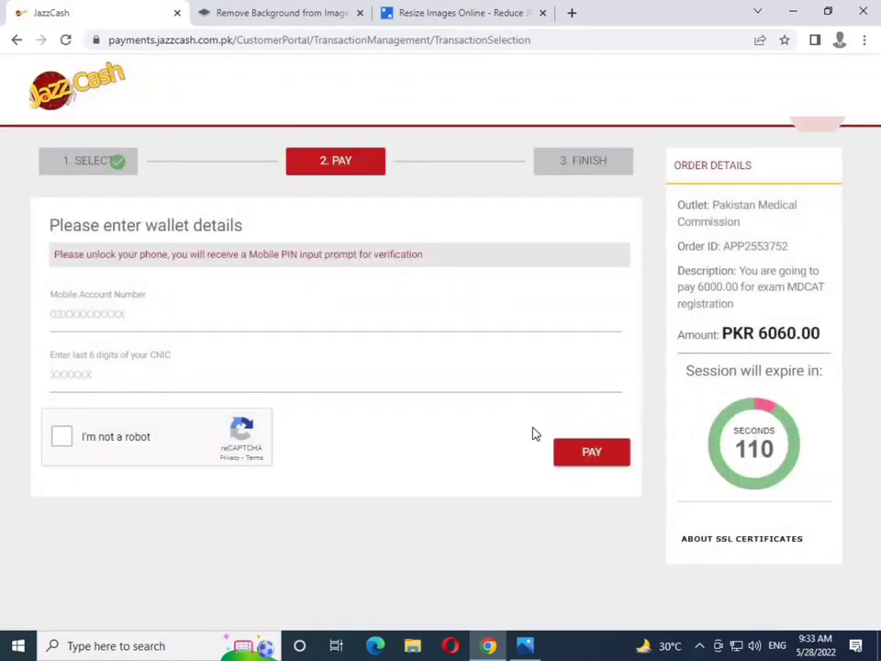
{"action": "key", "text": "alt+Left"}
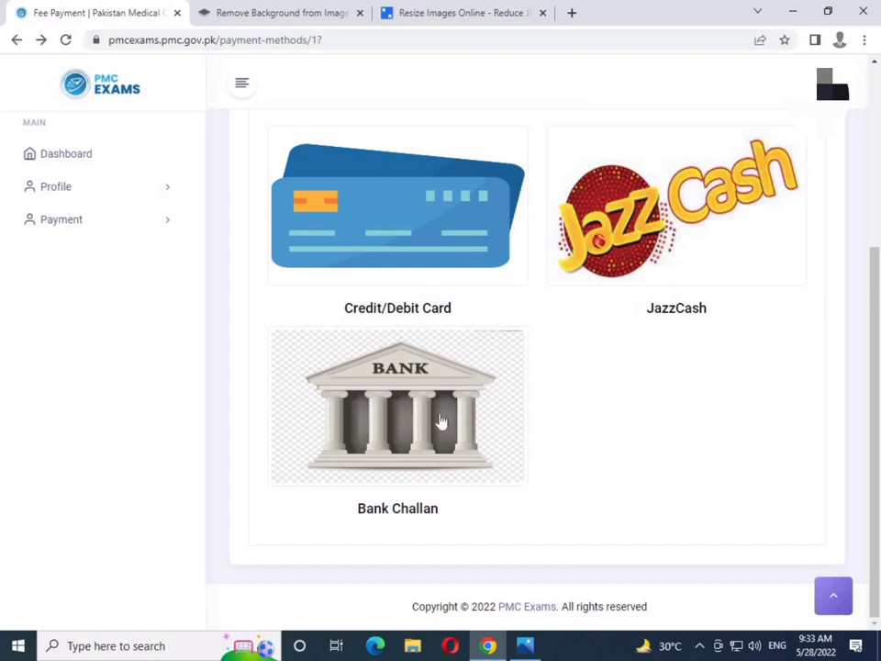
Download the MDCAT bank challan and open the PDF showing the 6030/- total
{"action": "left_click", "coordinate": [438, 421]}
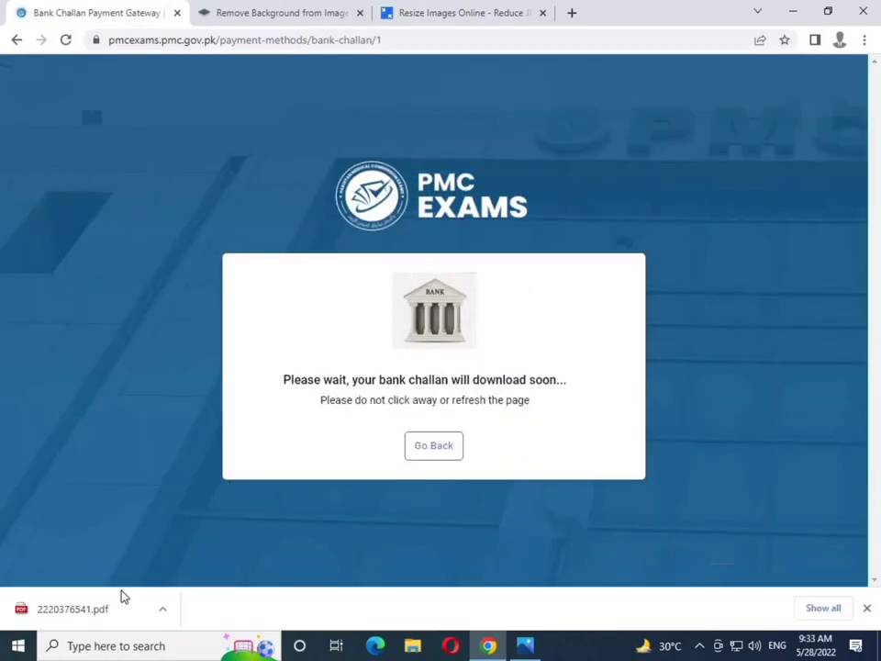
{"action": "left_click", "coordinate": [85, 613]}
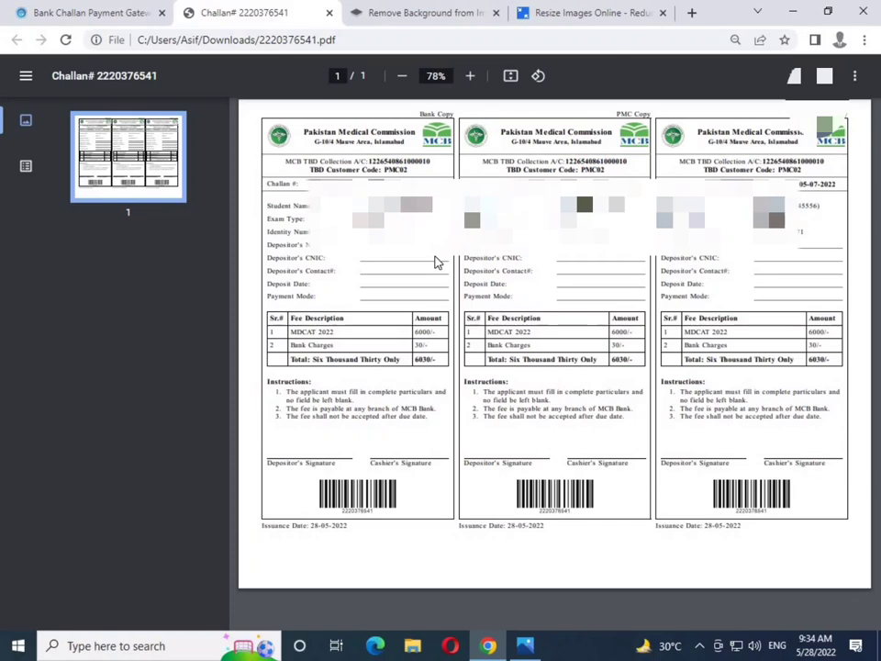
Open the PMC portal Dashboard and highlight MDCAT's Unpaid status under Enrolled Exams
{"action": "left_click", "coordinate": [129, 9]}
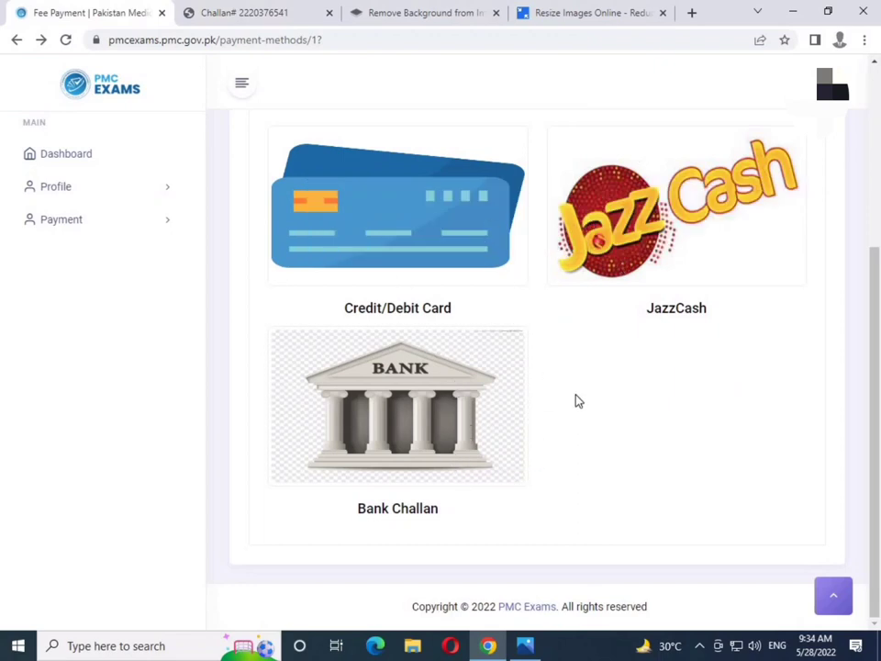
{"action": "scroll", "coordinate": [515, 435], "scroll_direction": "up", "scroll_amount": 2}
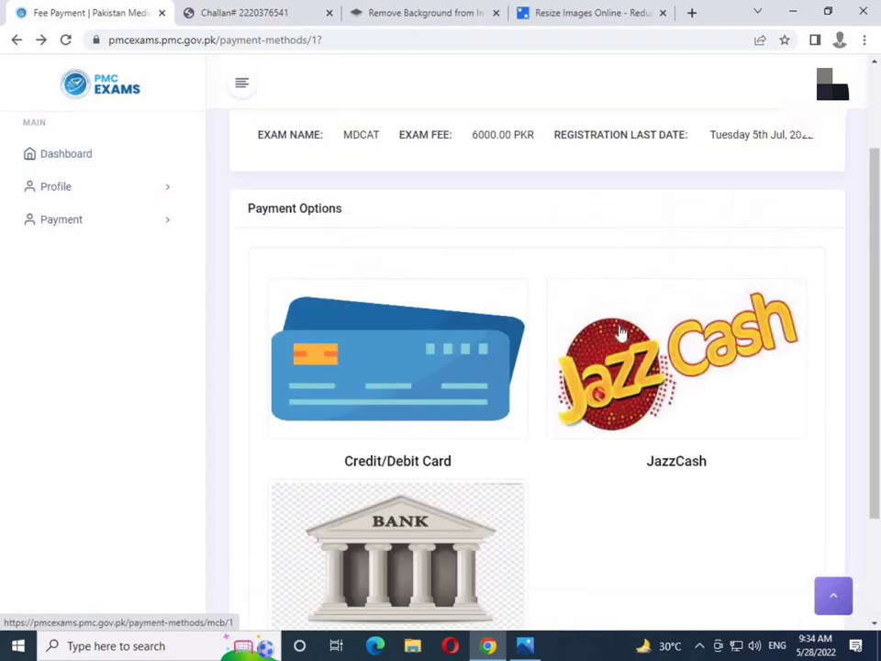
{"action": "left_click", "coordinate": [67, 153]}
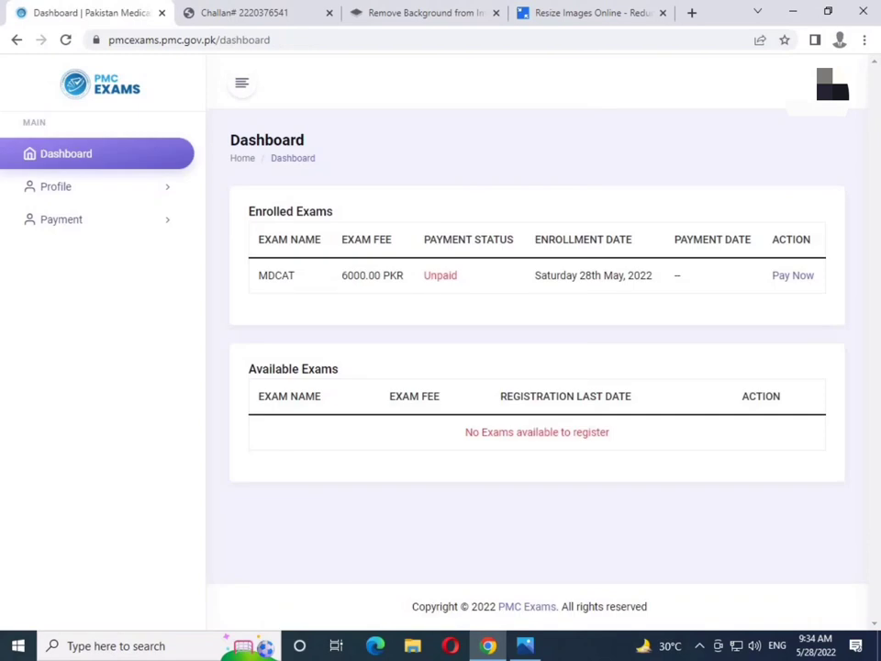
{"action": "double_click", "coordinate": [454, 273]}
{"action": "left_click", "coordinate": [423, 279]}
{"action": "double_click", "coordinate": [455, 275]}
{"action": "left_click", "coordinate": [553, 308]}
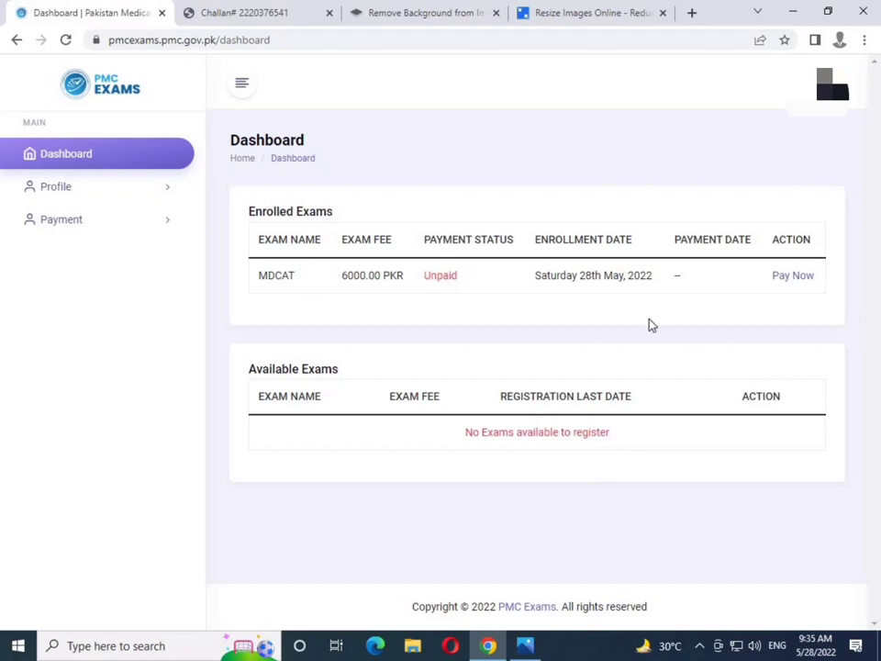